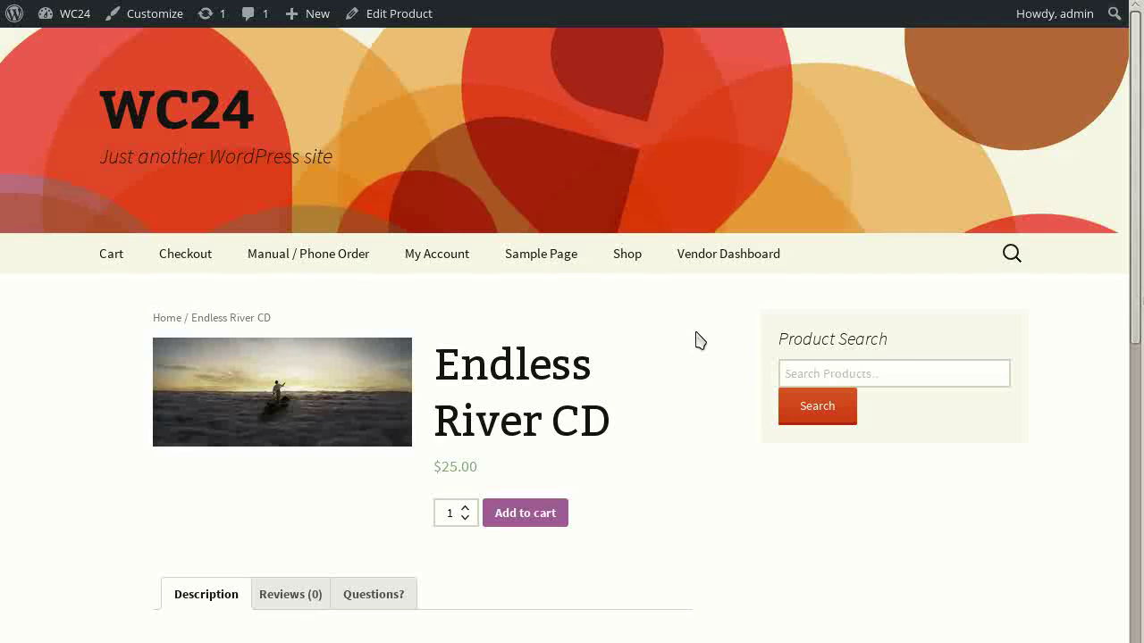
# On the Endless River CD page, open the Questions? tab to show the empty Ask a Question form
pyautogui.scroll(-4, 700, 341)
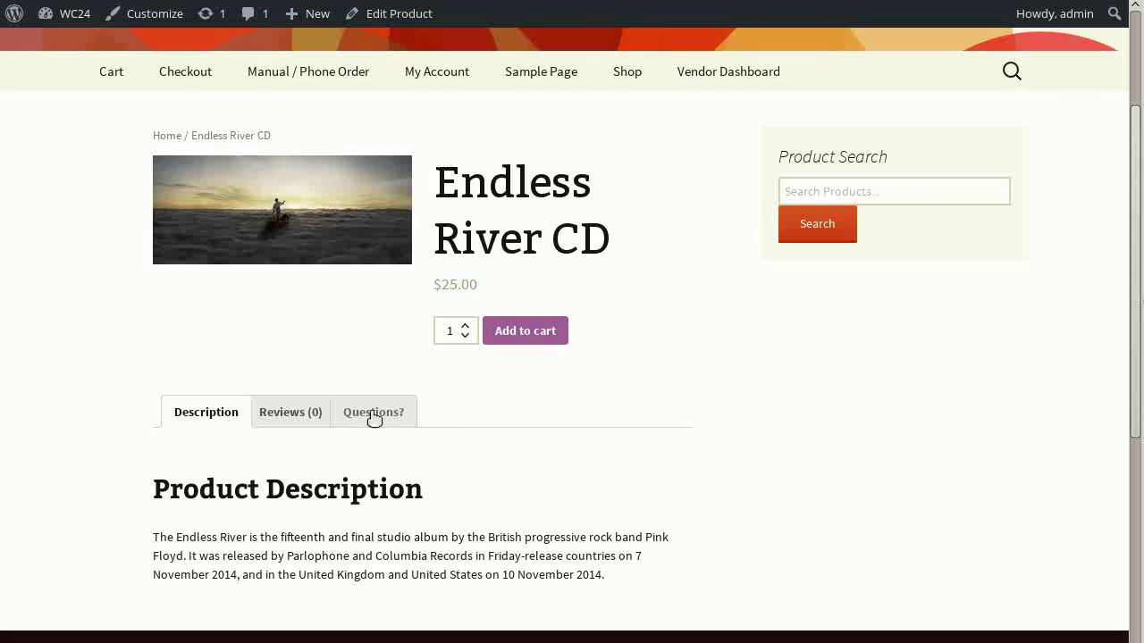
pyautogui.scroll(-3, 636, 401)
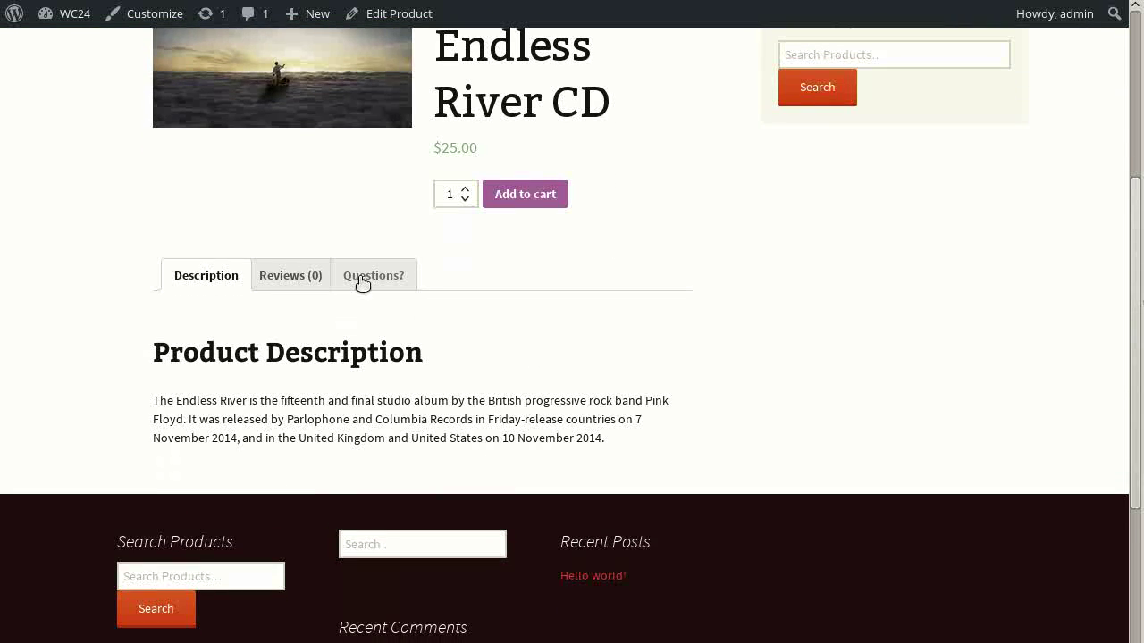
pyautogui.click(362, 279)
pyautogui.scroll(-3, 98, 350)
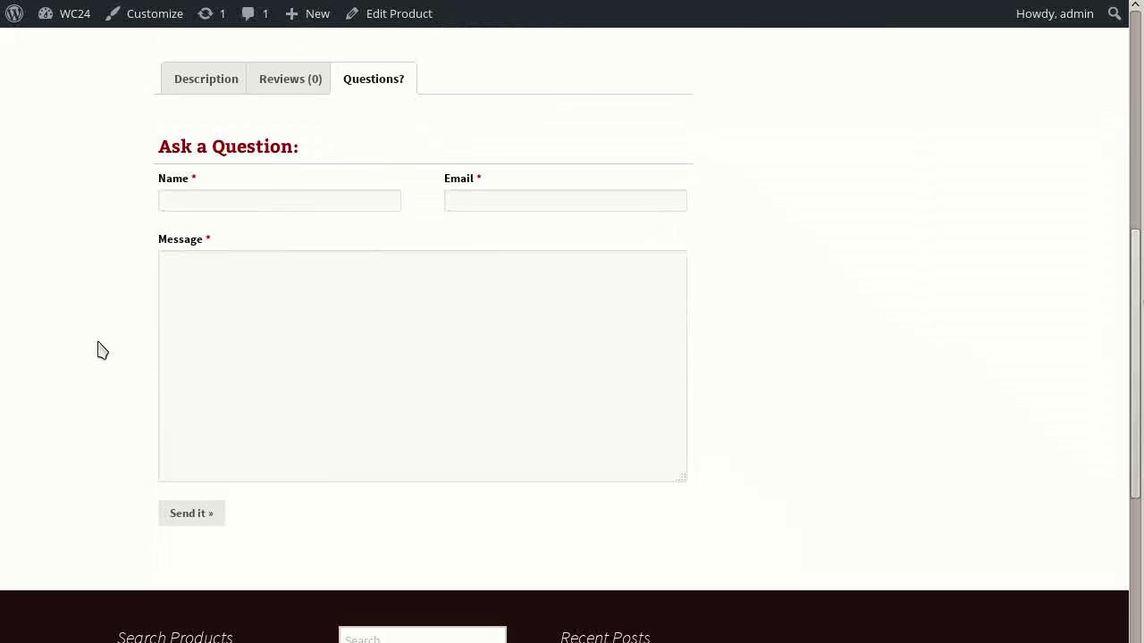
pyautogui.scroll(1, 97, 350)
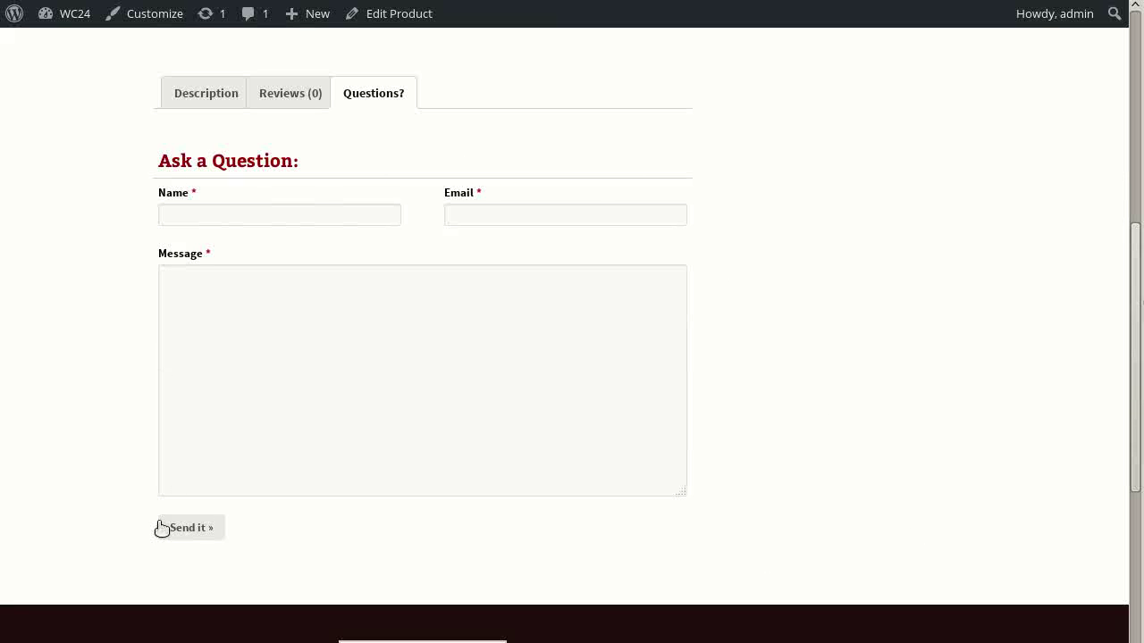
# Submit the empty Ask a Question form to trigger the Email required warning
pyautogui.click(482, 332)
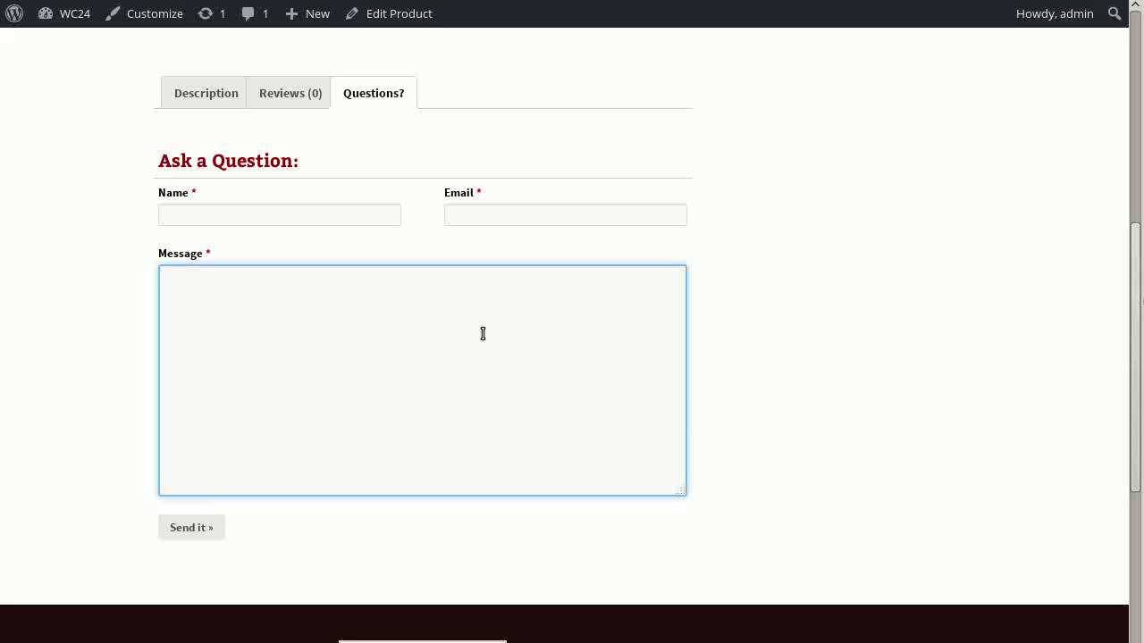
pyautogui.click(296, 208)
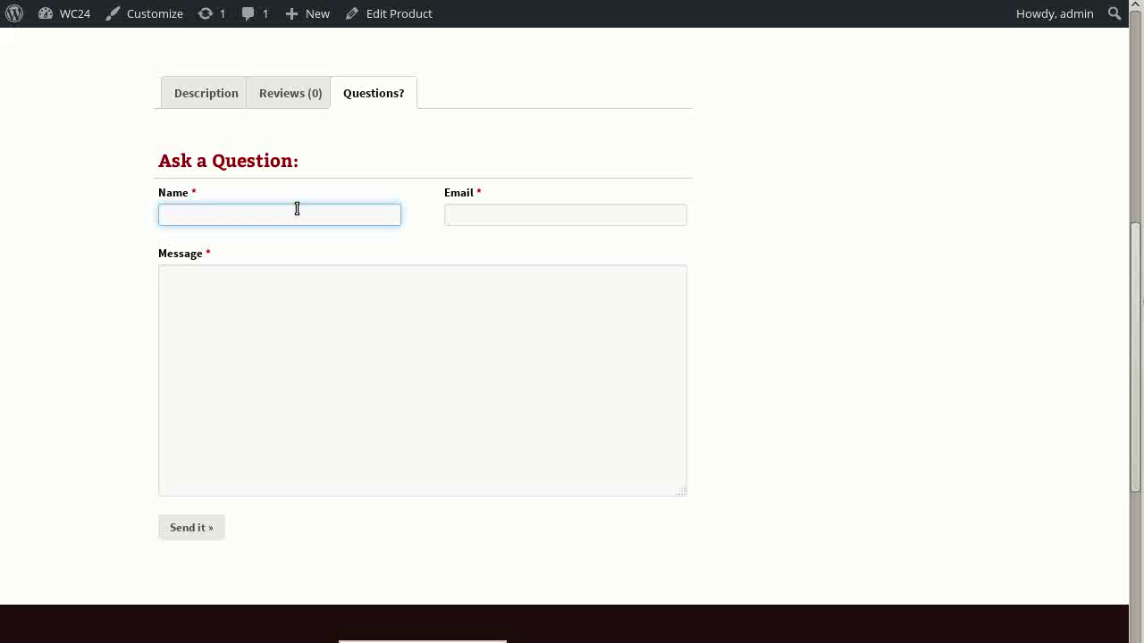
pyautogui.click(191, 529)
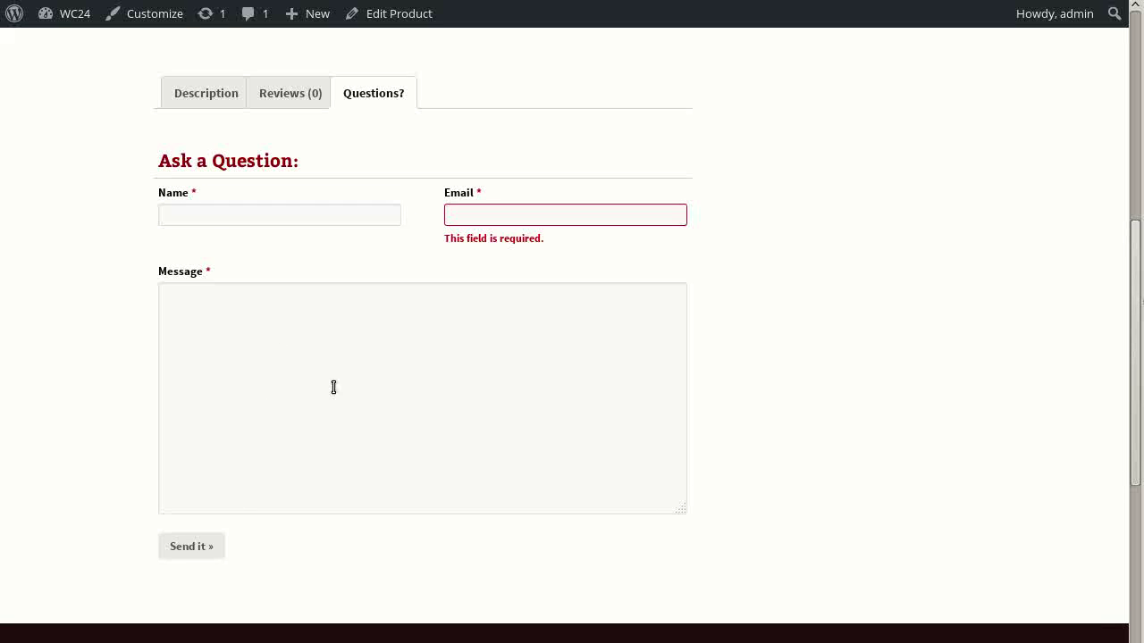
# Enter a valid e-mail address in the Email field, clearing the warning
pyautogui.click(468, 217)
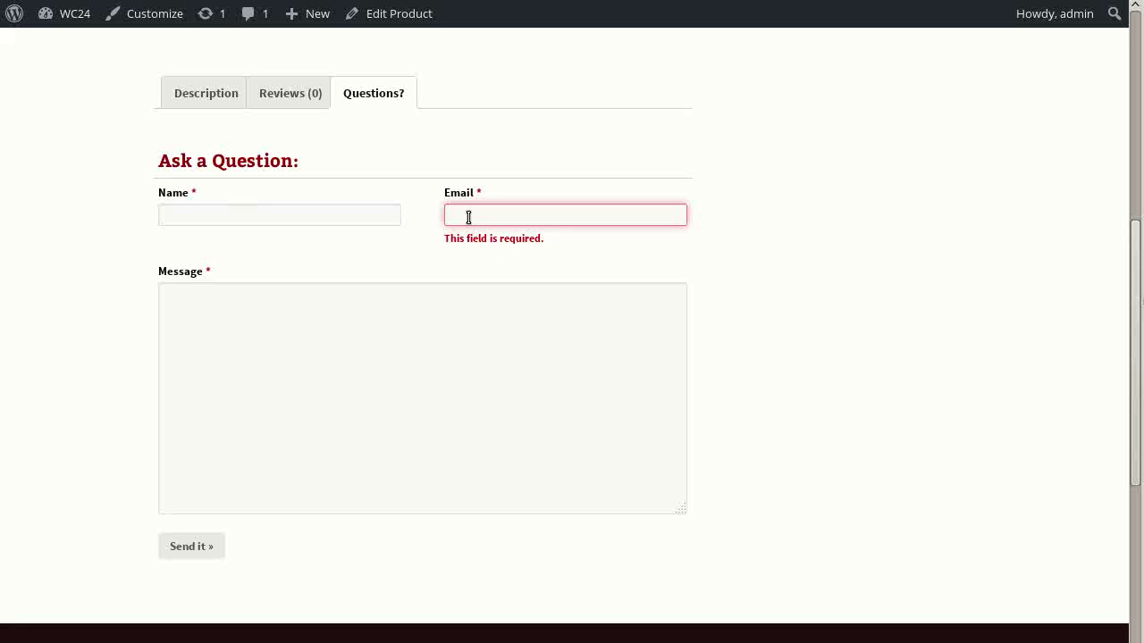
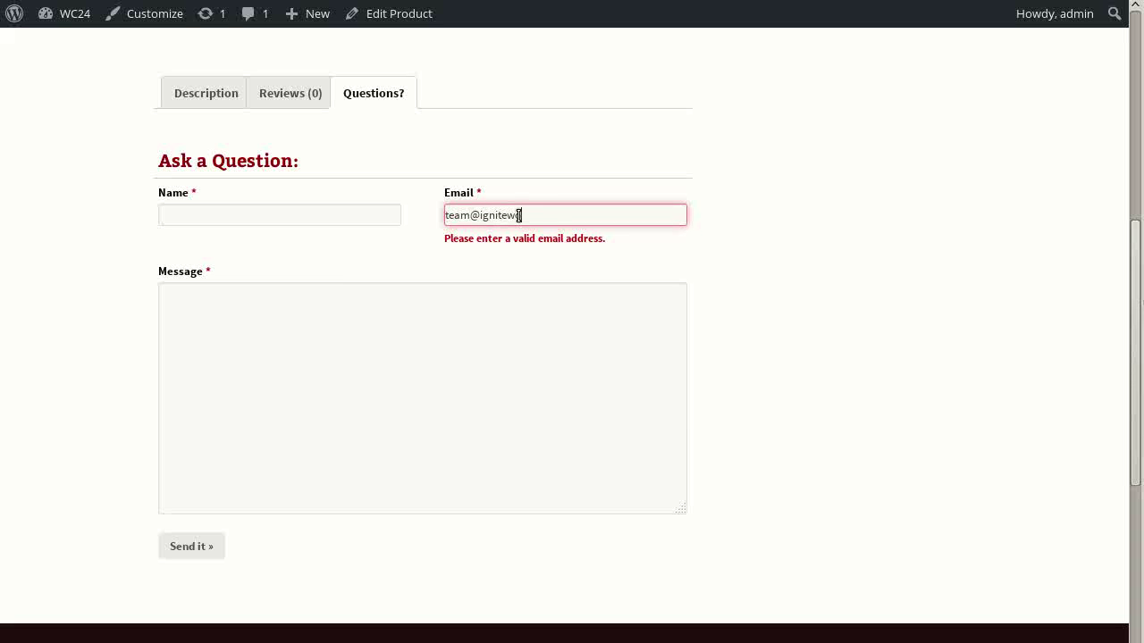
pyautogui.press('Tab')
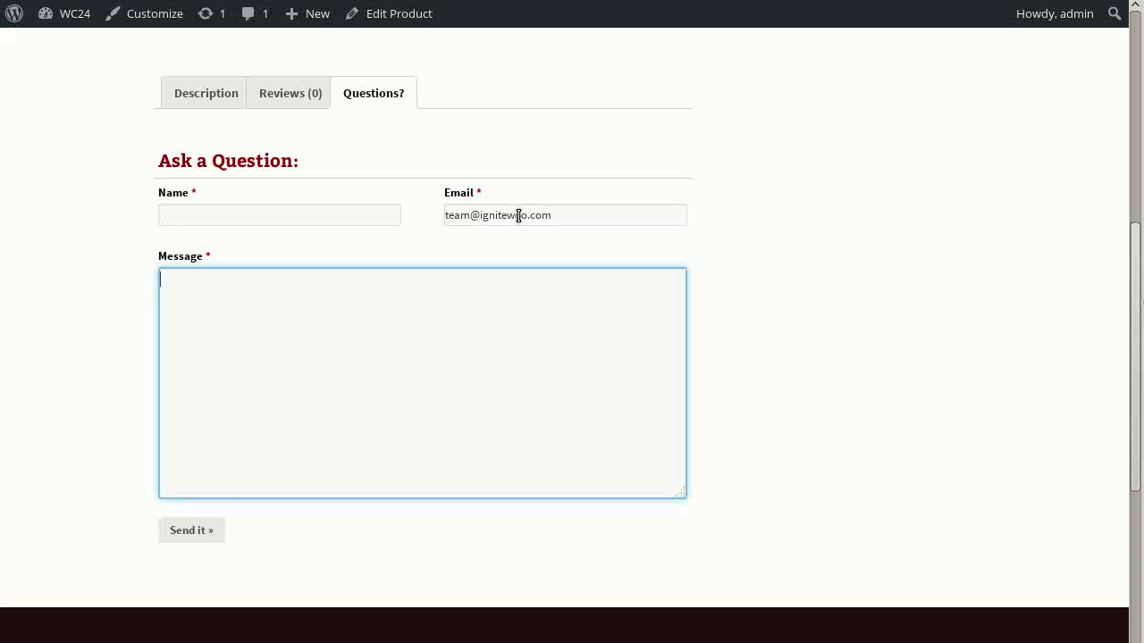
# Fill in the Name field and send without a message to see the Message error
pyautogui.click(258, 215)
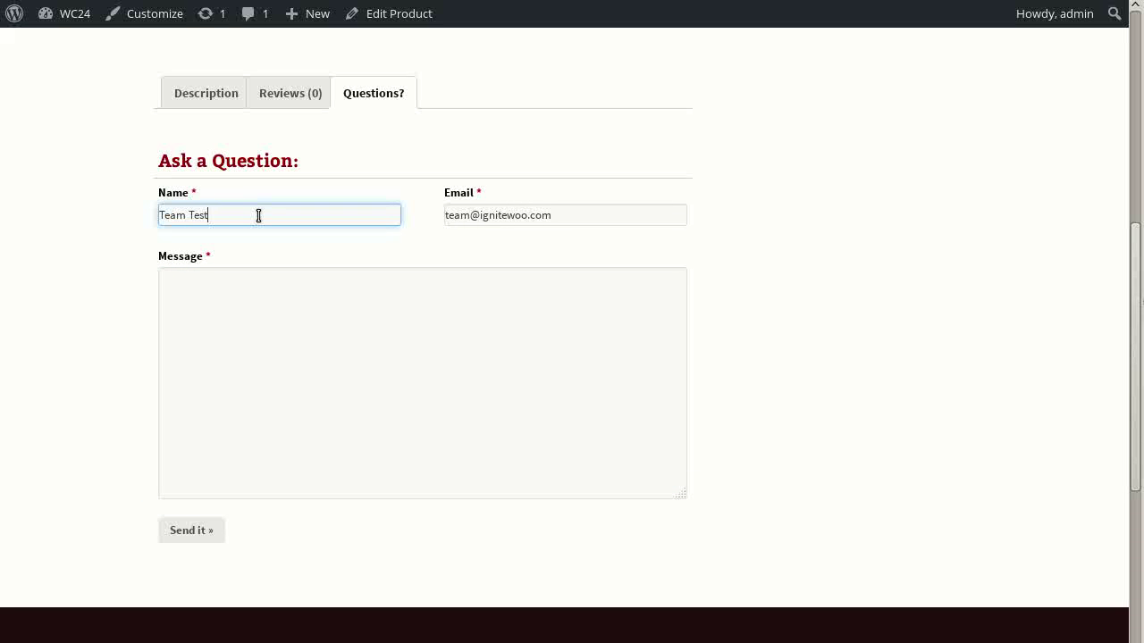
pyautogui.click(194, 277)
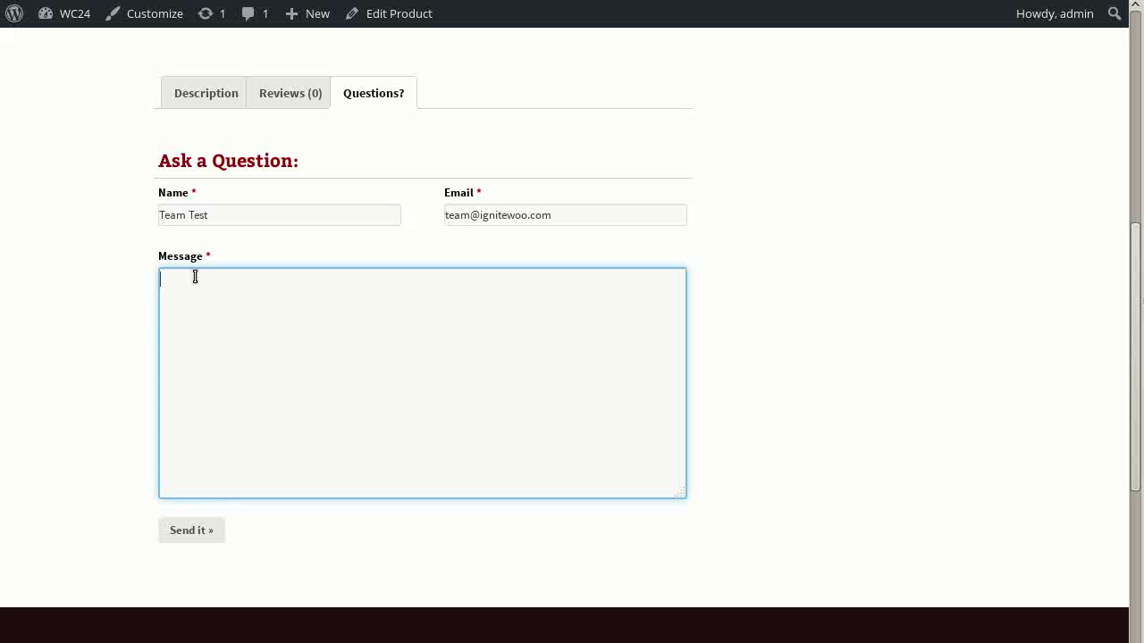
pyautogui.click(191, 533)
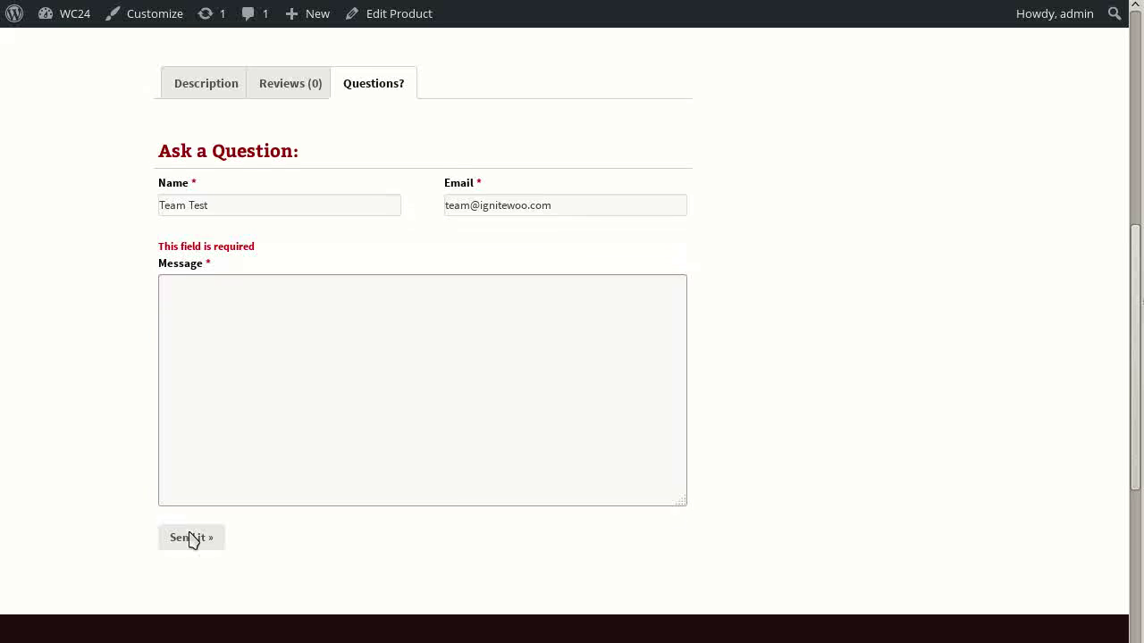
pyautogui.scroll(-2, 117, 452)
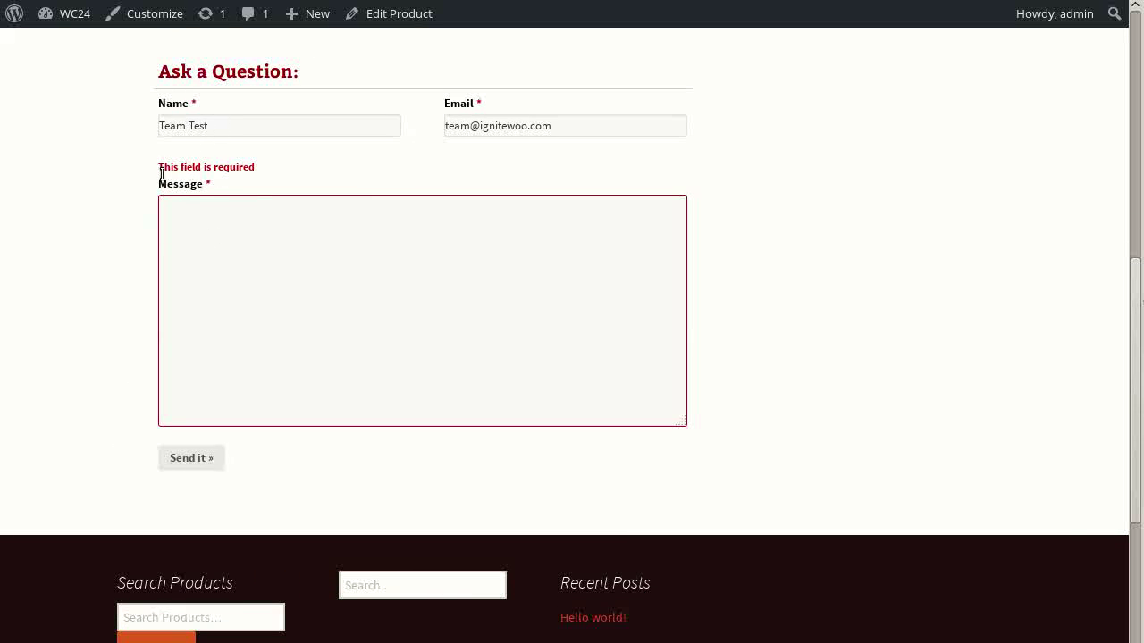
pyautogui.scroll(2, 130, 242)
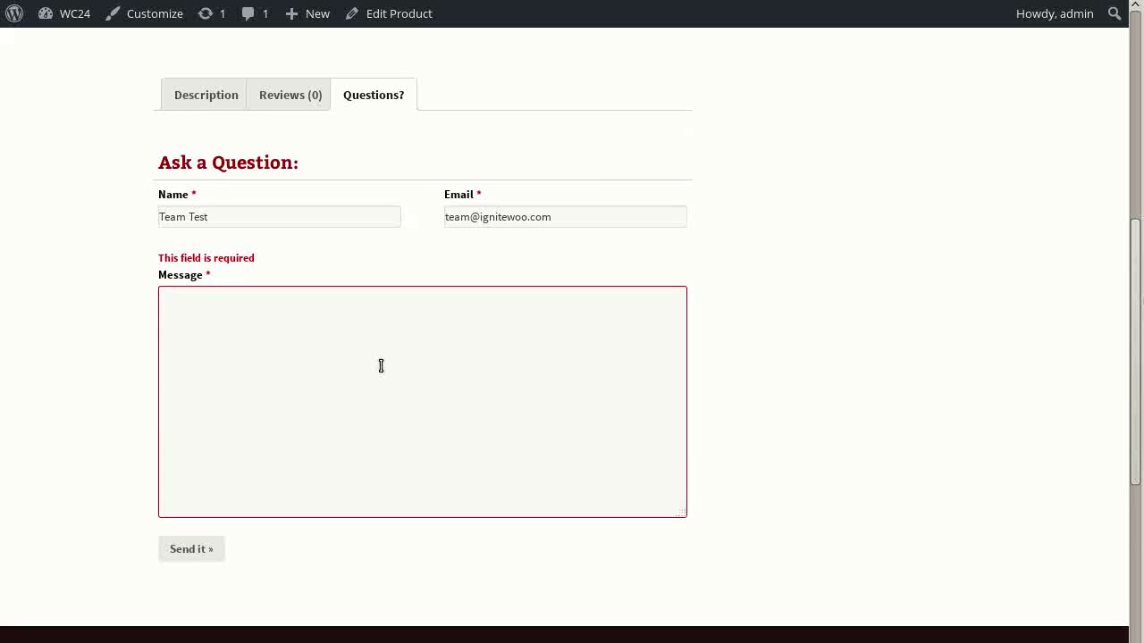
# Write the question in the Message field and send it successfully
pyautogui.click(381, 365)
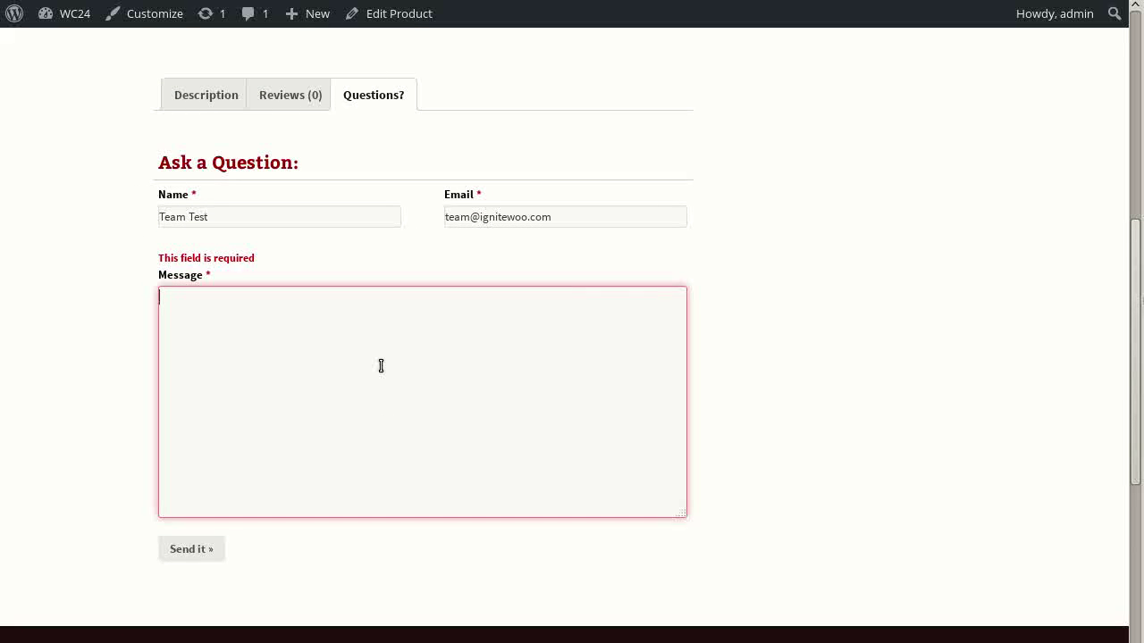
pyautogui.click(198, 551)
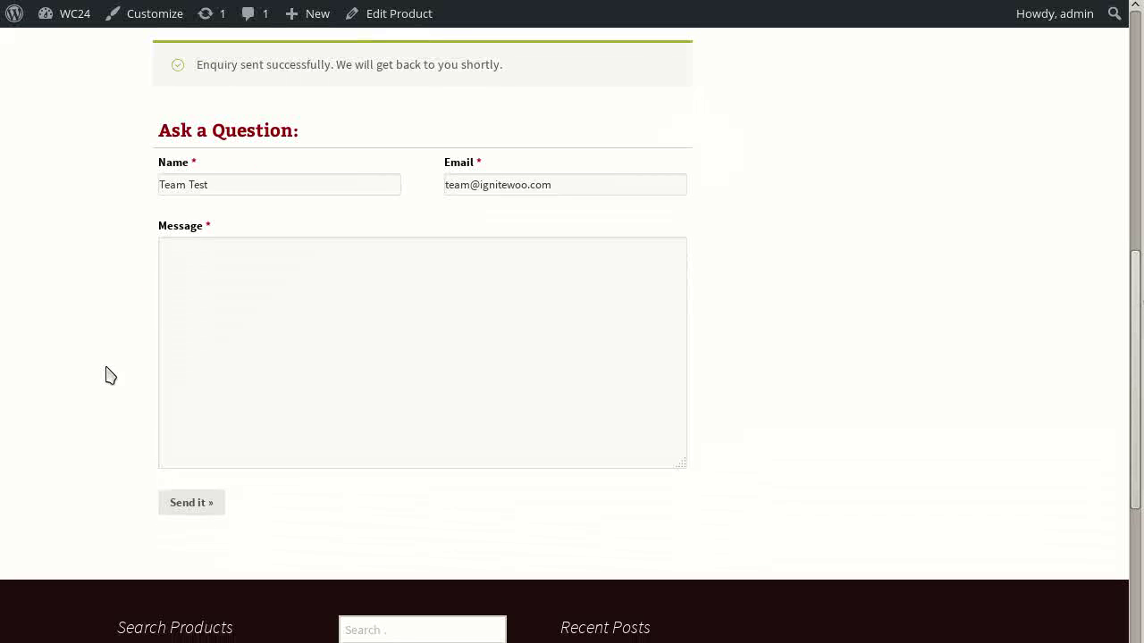
pyautogui.click(252, 321)
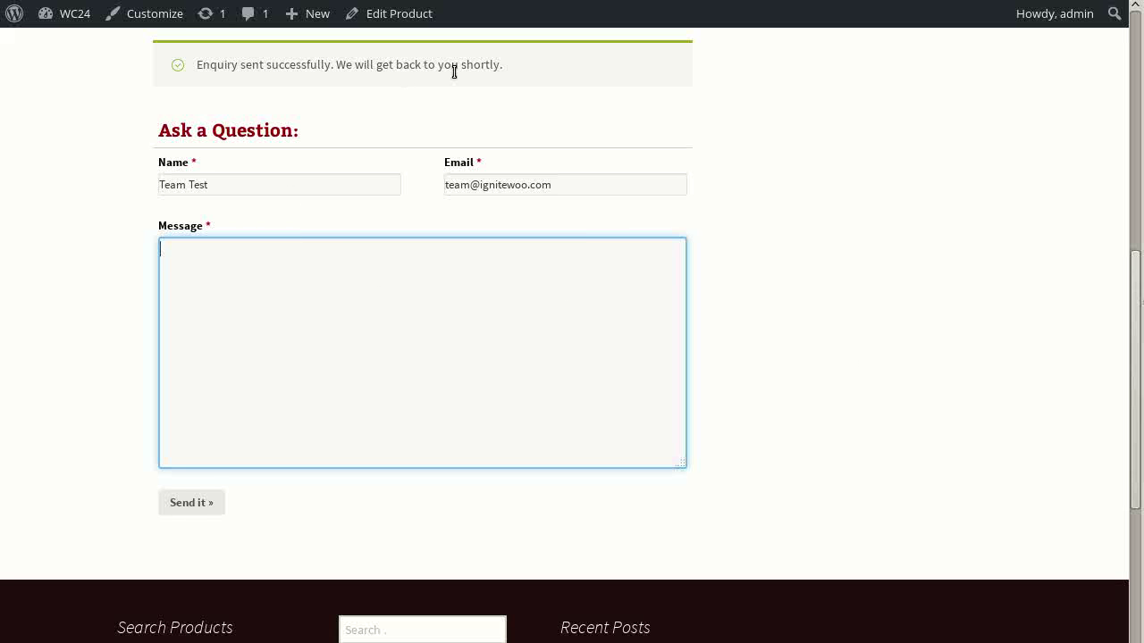
pyautogui.scroll(3, 852, 339)
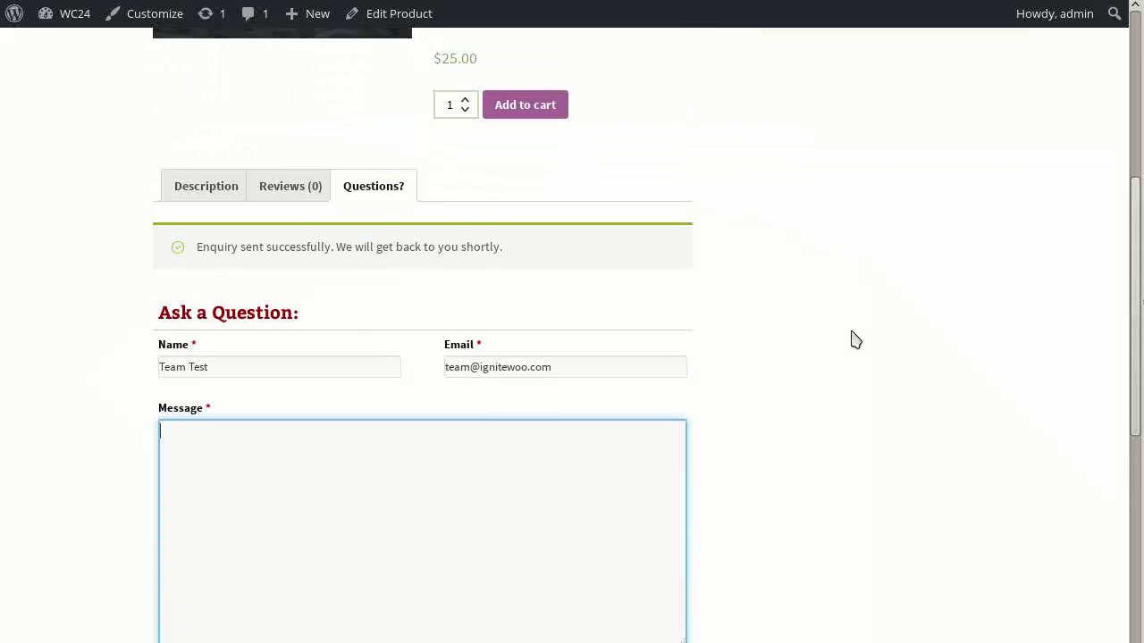
pyautogui.scroll(-2, 853, 339)
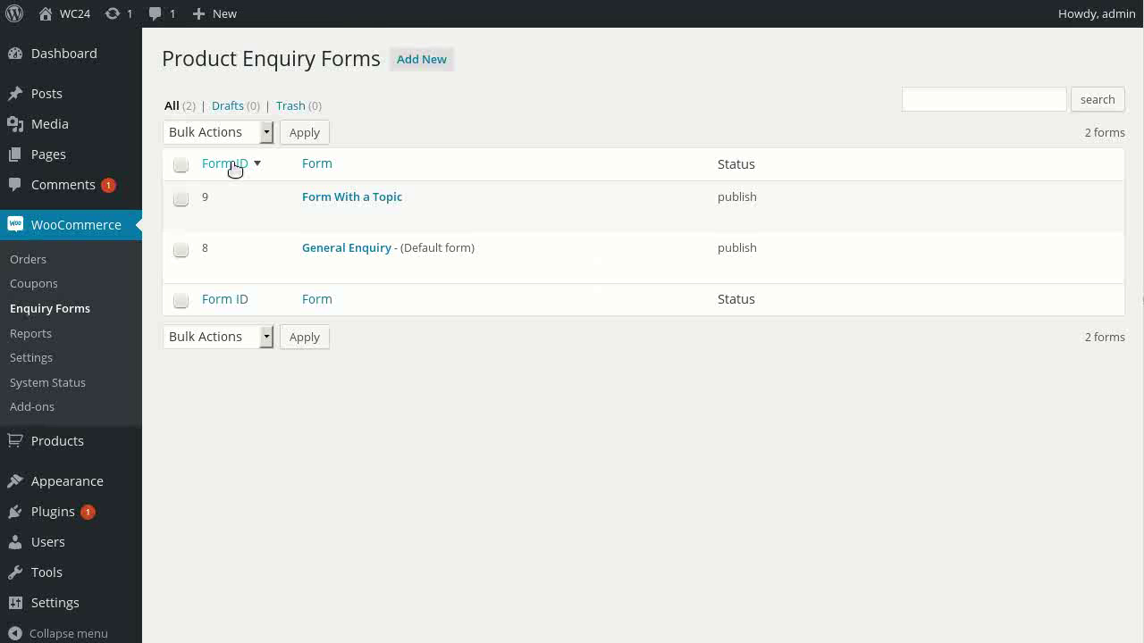
# Open Form With a Topic in Enquiry Forms and review its fields
pyautogui.click(366, 202)
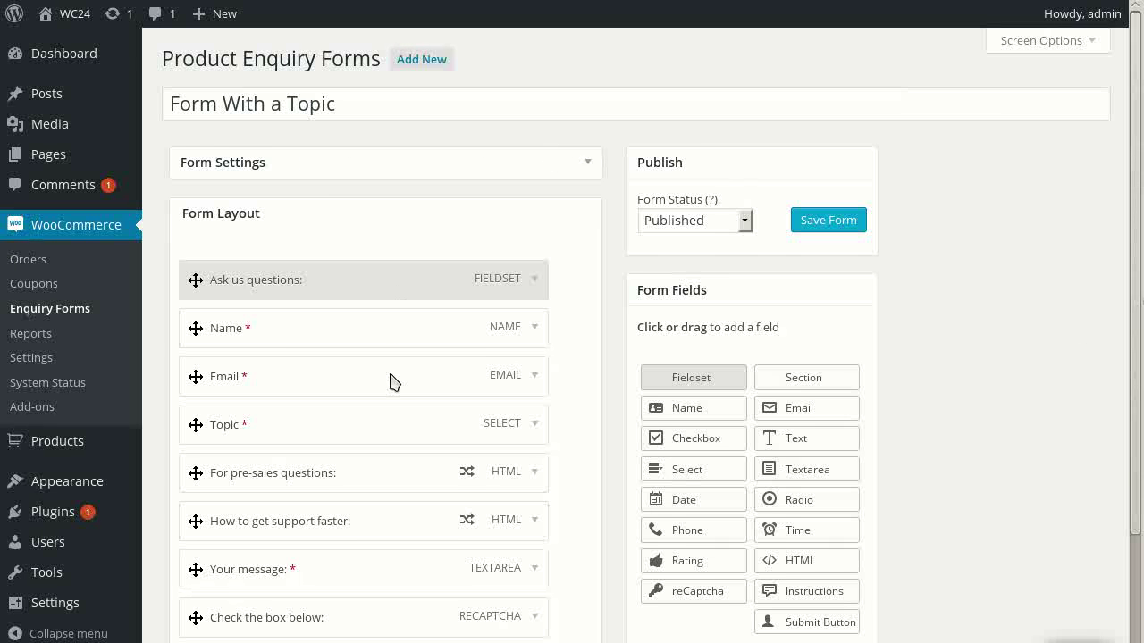
pyautogui.scroll(-1, 391, 382)
pyautogui.scroll(-2, 391, 382)
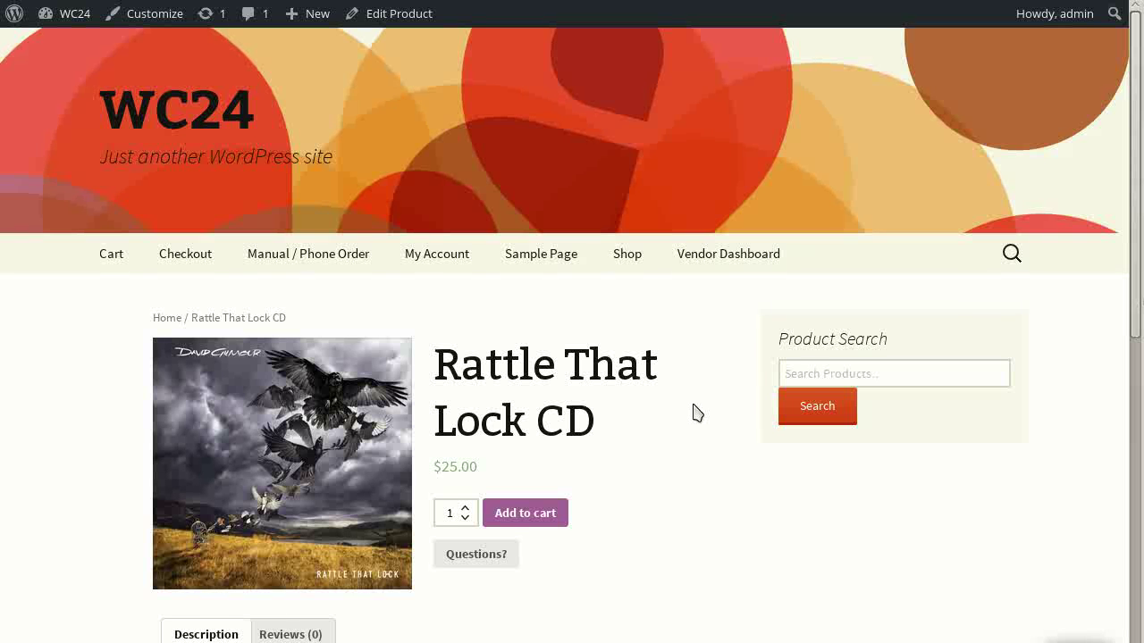
# On the Rattle That Lock CD edit page, show the enquiry form settings and toggle the disable option
pyautogui.scroll(-3, 693, 414)
pyautogui.scroll(-3, 693, 413)
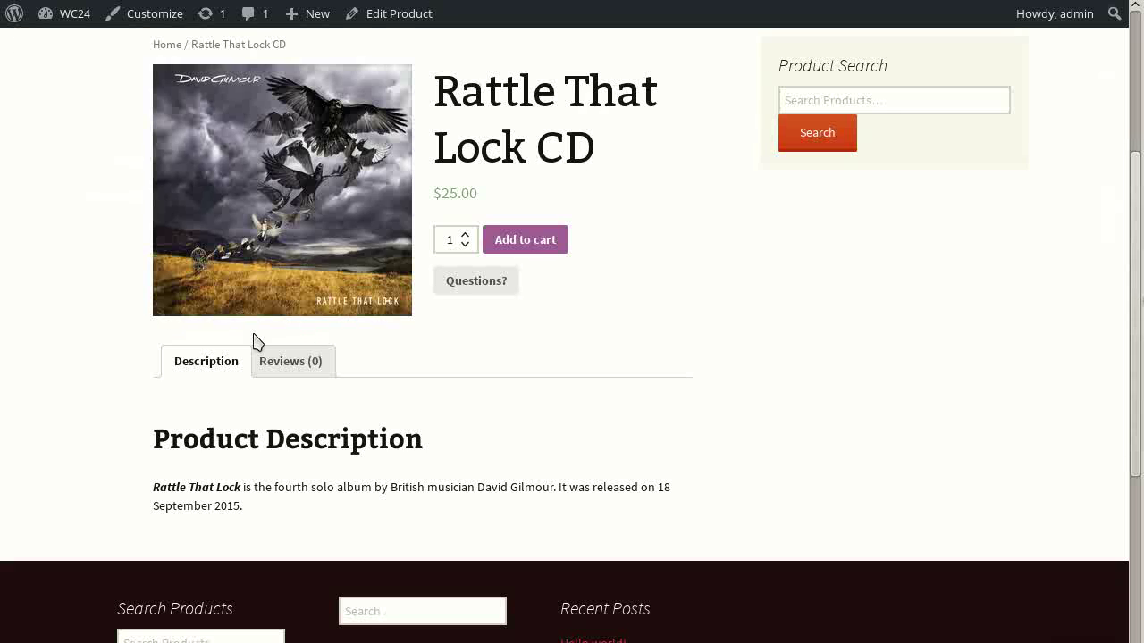
pyautogui.hotkey('alt', 'Left')
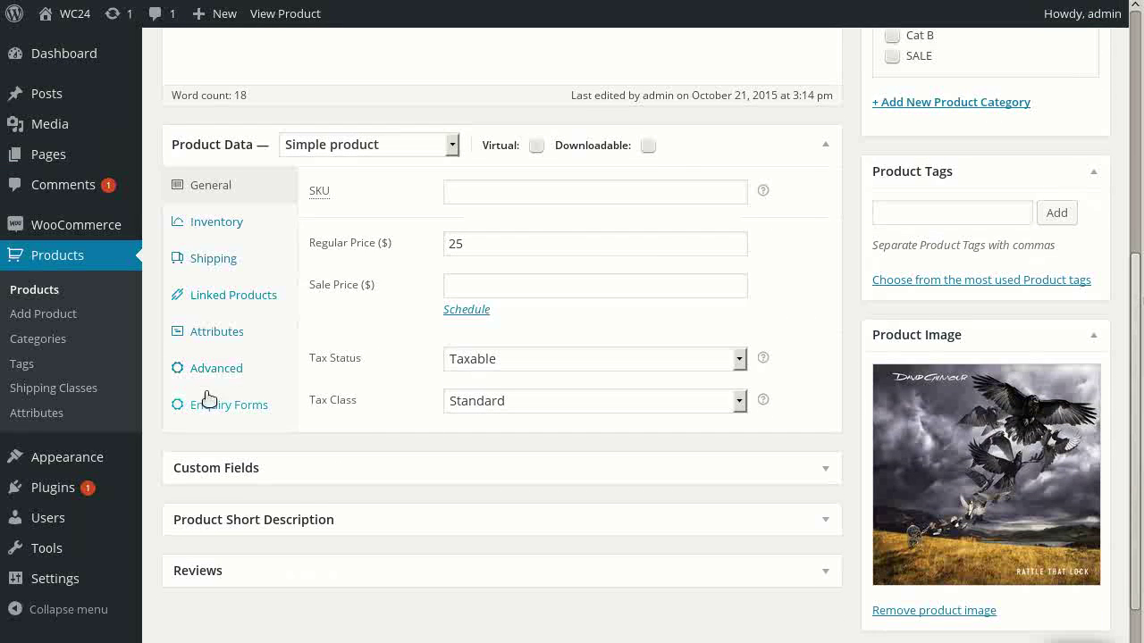
pyautogui.click(212, 414)
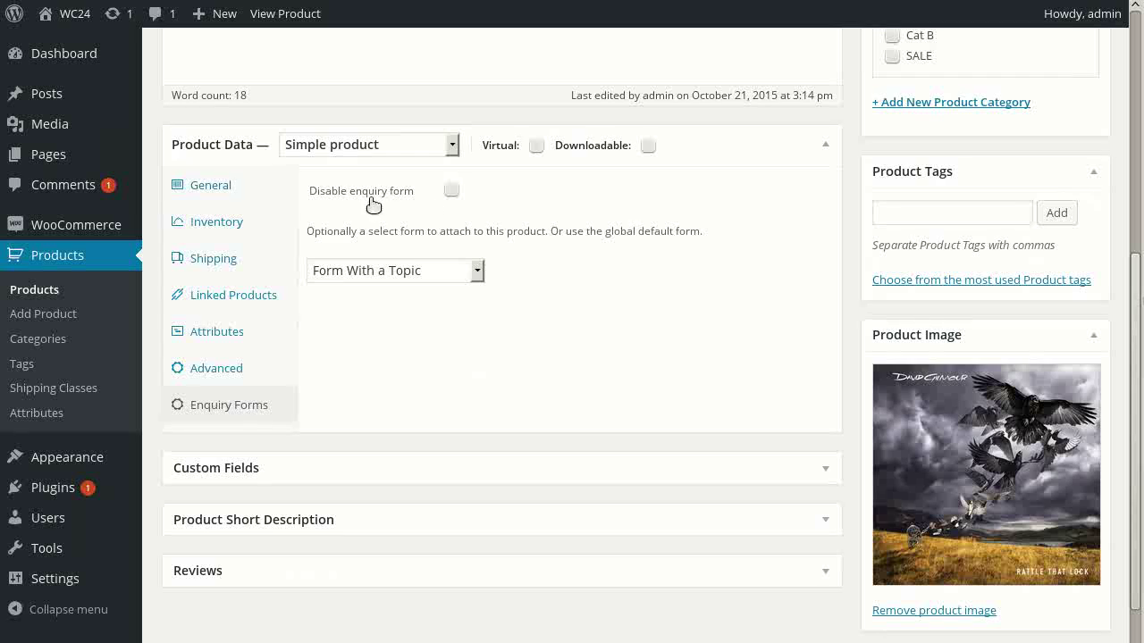
pyautogui.click(454, 193)
# Select Form With a Topic as the product's enquiry form, after trying Use global default and General Enquiry
pyautogui.click(436, 276)
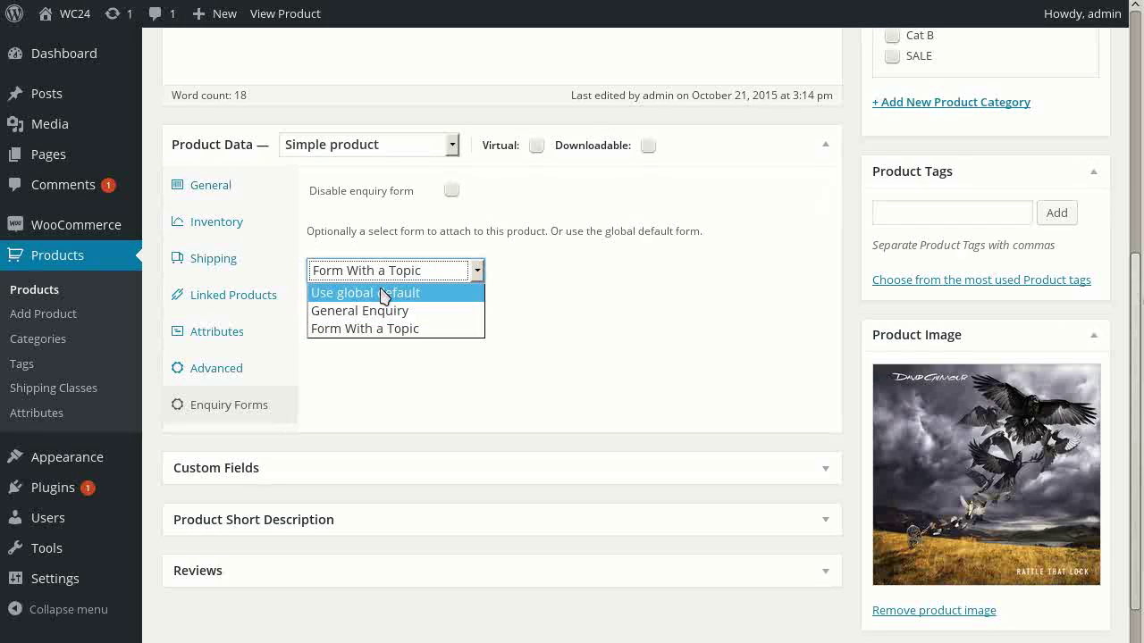
pyautogui.click(386, 293)
pyautogui.click(384, 274)
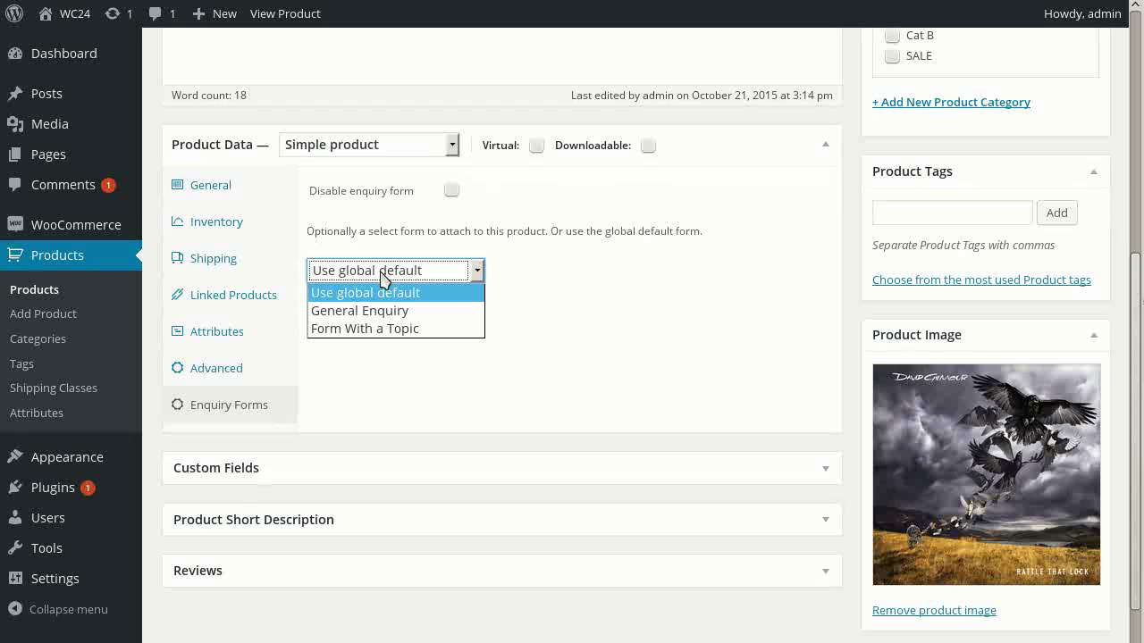
pyautogui.click(337, 313)
pyautogui.click(374, 273)
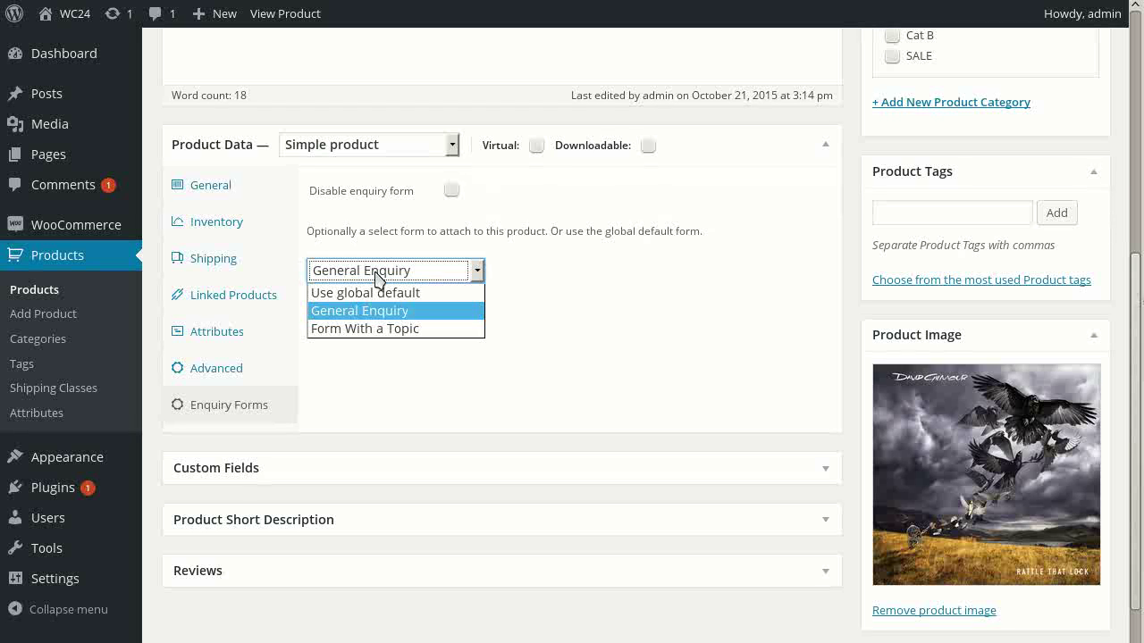
pyautogui.click(370, 329)
pyautogui.scroll(5, 618, 407)
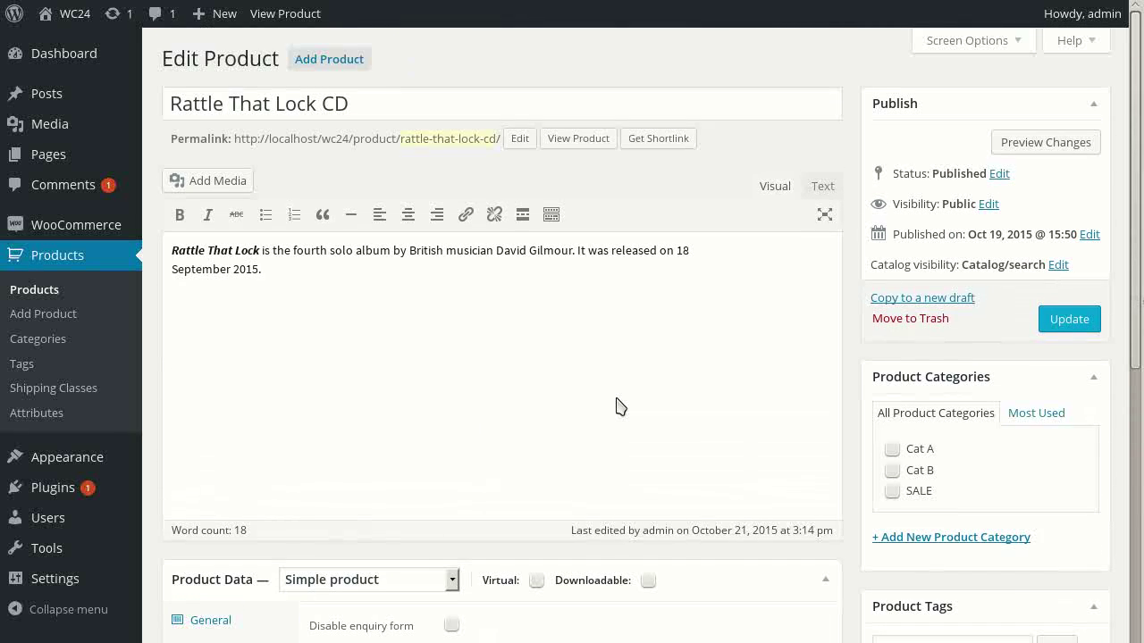
# Update the product to save its Form With a Topic enquiry setting
pyautogui.click(1068, 319)
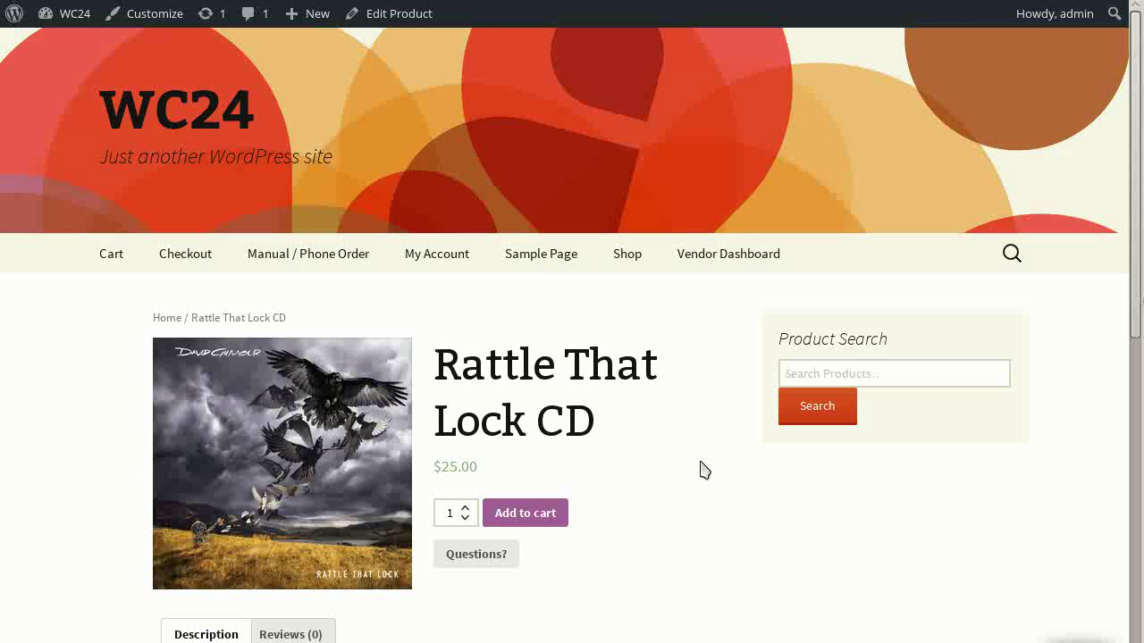
pyautogui.scroll(-3, 702, 467)
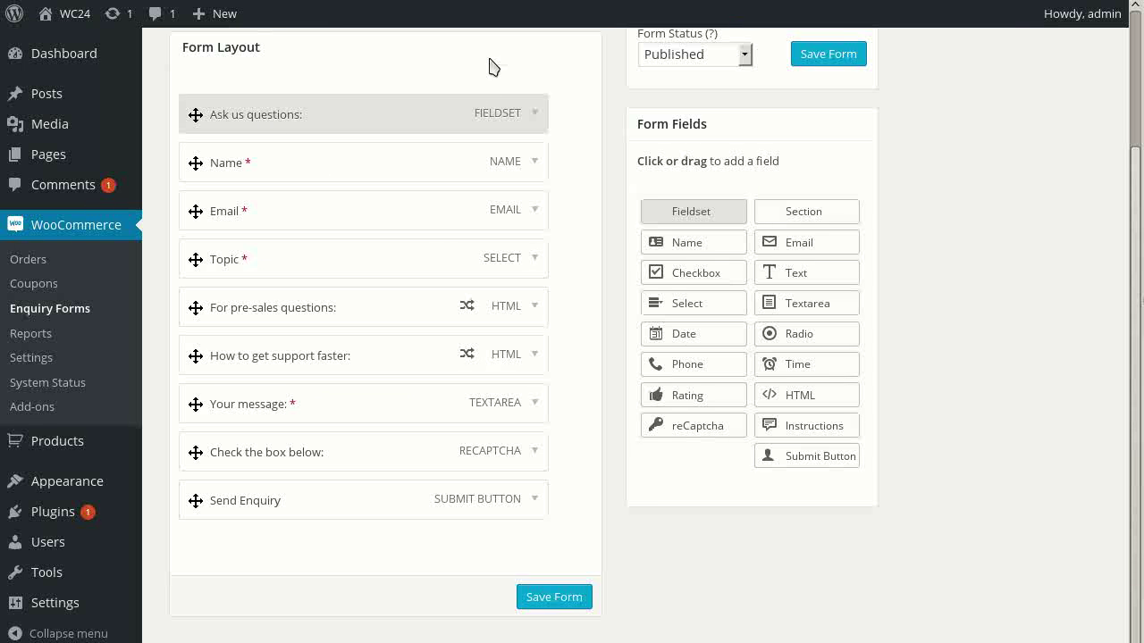
# Keep the Form Position at After Add to Cart Button and view the Rattle That Lock CD page
pyautogui.scroll(3, 580, 237)
pyautogui.click(588, 164)
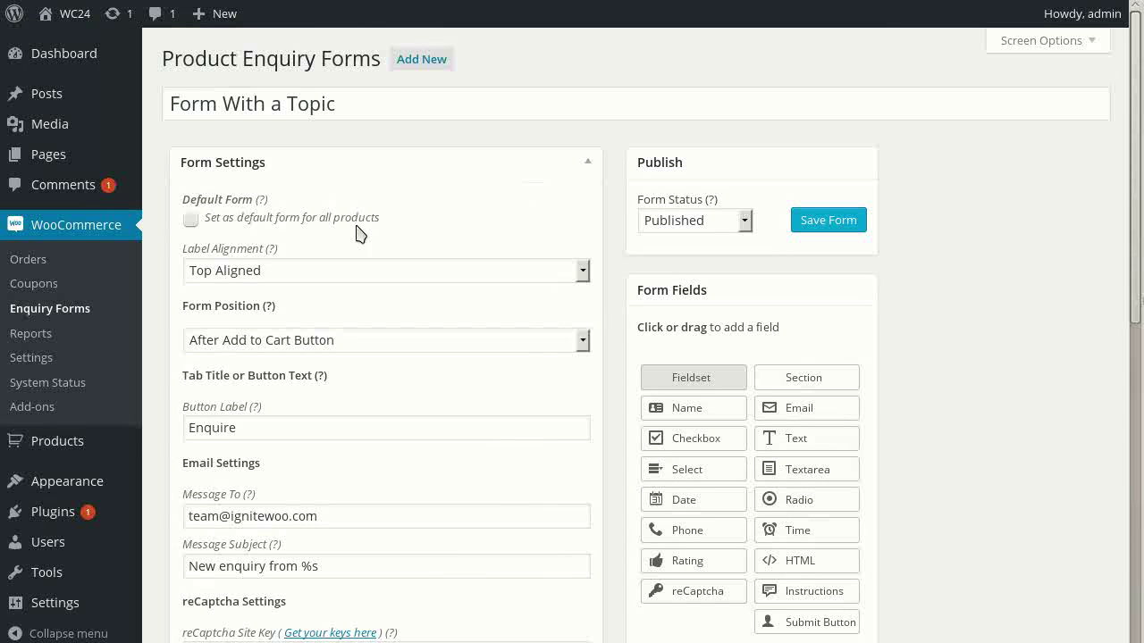
pyautogui.click(273, 345)
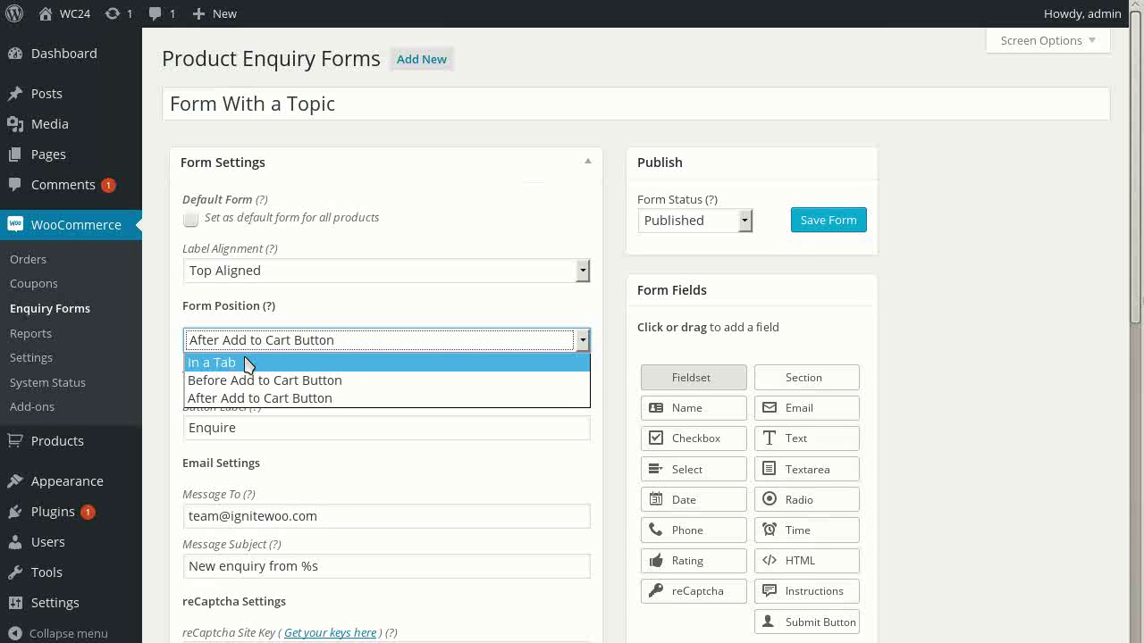
pyautogui.click(395, 307)
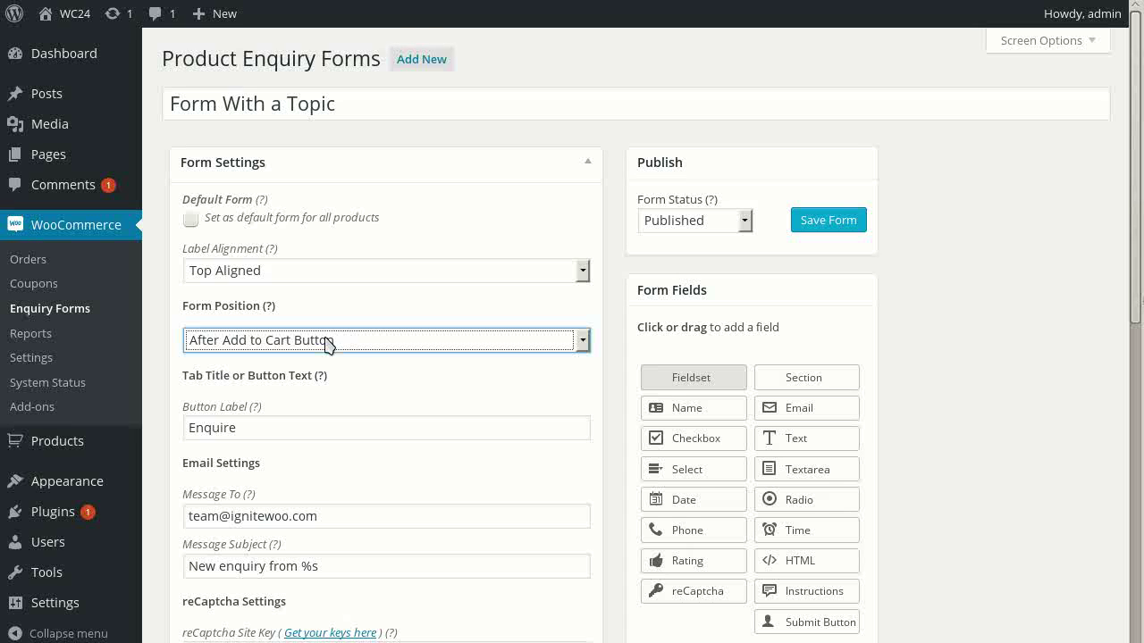
pyautogui.click(454, 308)
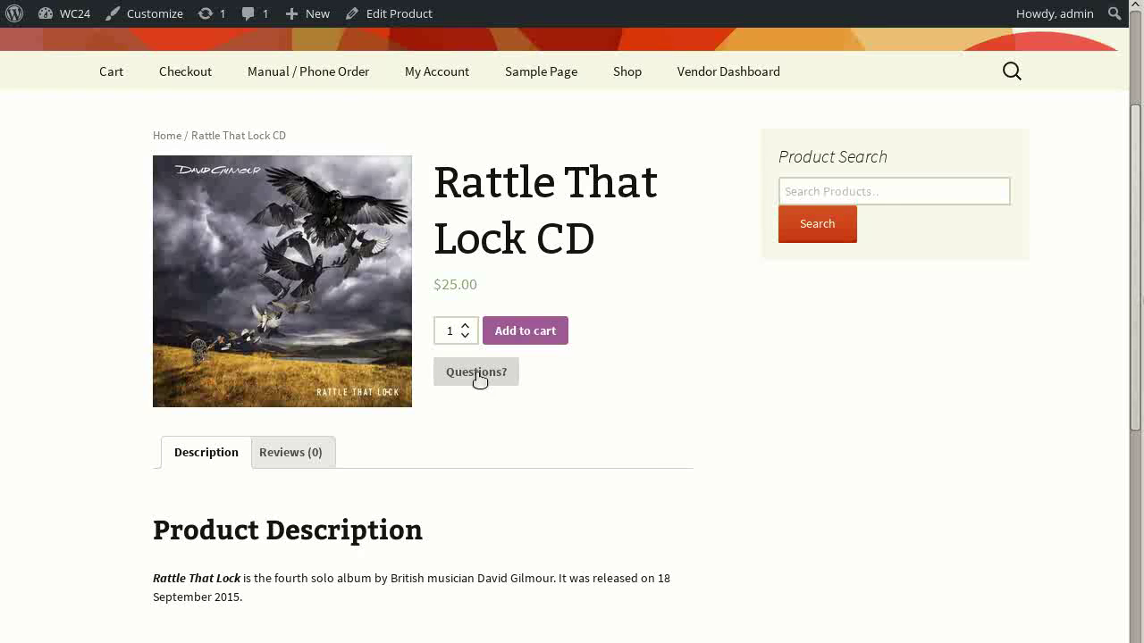
# Reveal the Ask us questions form below Rattle That Lock CD and scroll through its fields
pyautogui.click(474, 373)
pyautogui.scroll(-2, 51, 421)
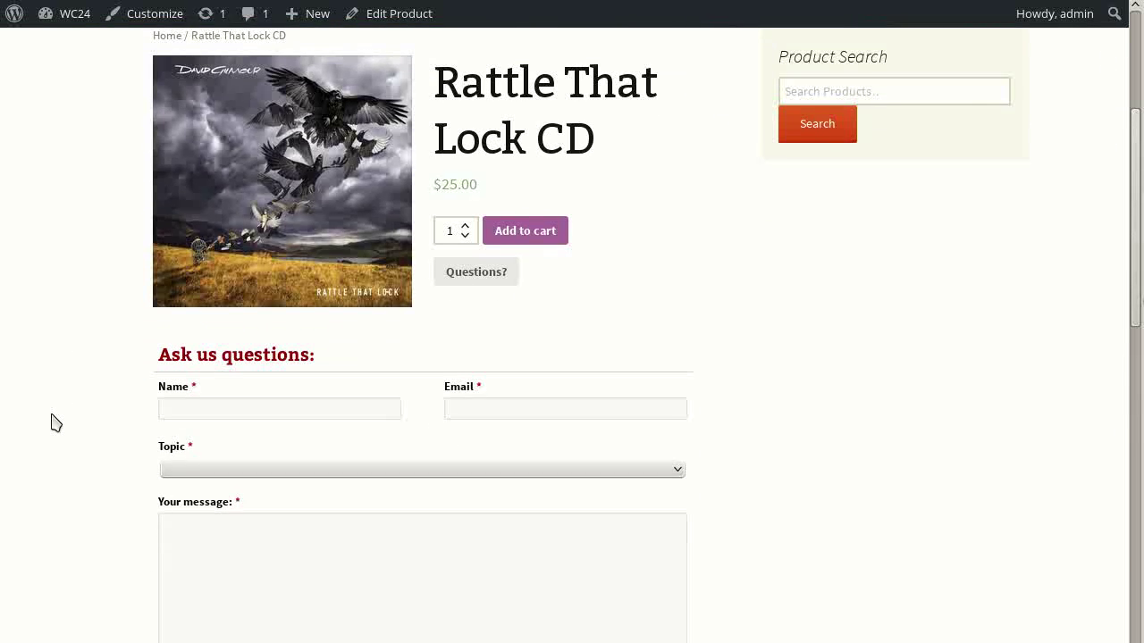
pyautogui.scroll(-2, 60, 393)
pyautogui.scroll(-2, 104, 238)
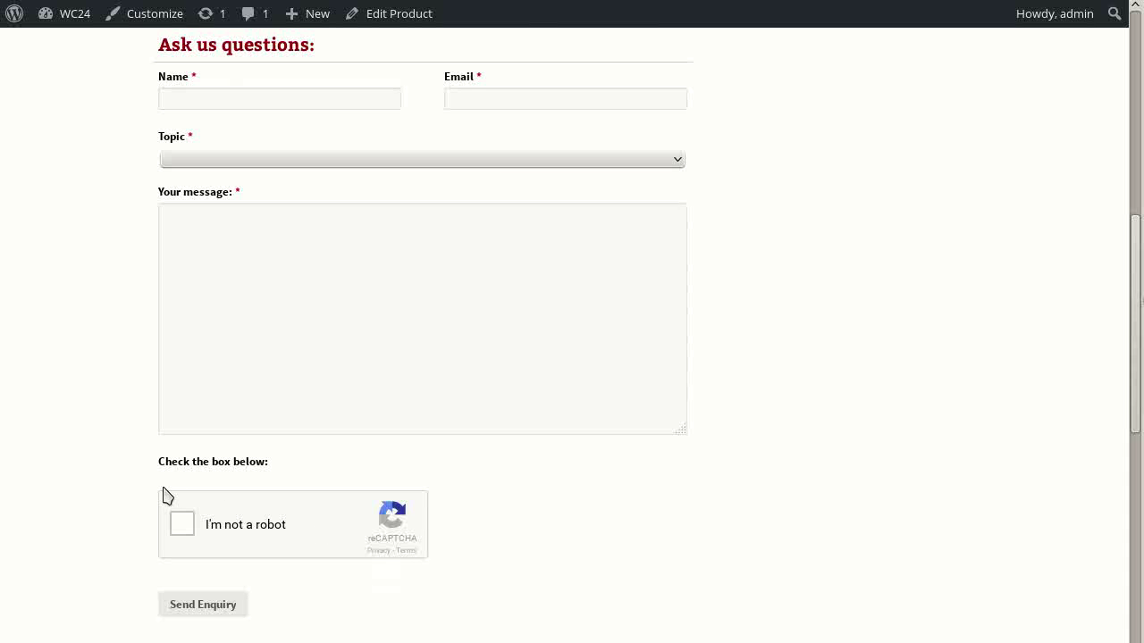
# Fill in the enquirer's name and e-mail address in the enquiry form
pyautogui.click(189, 98)
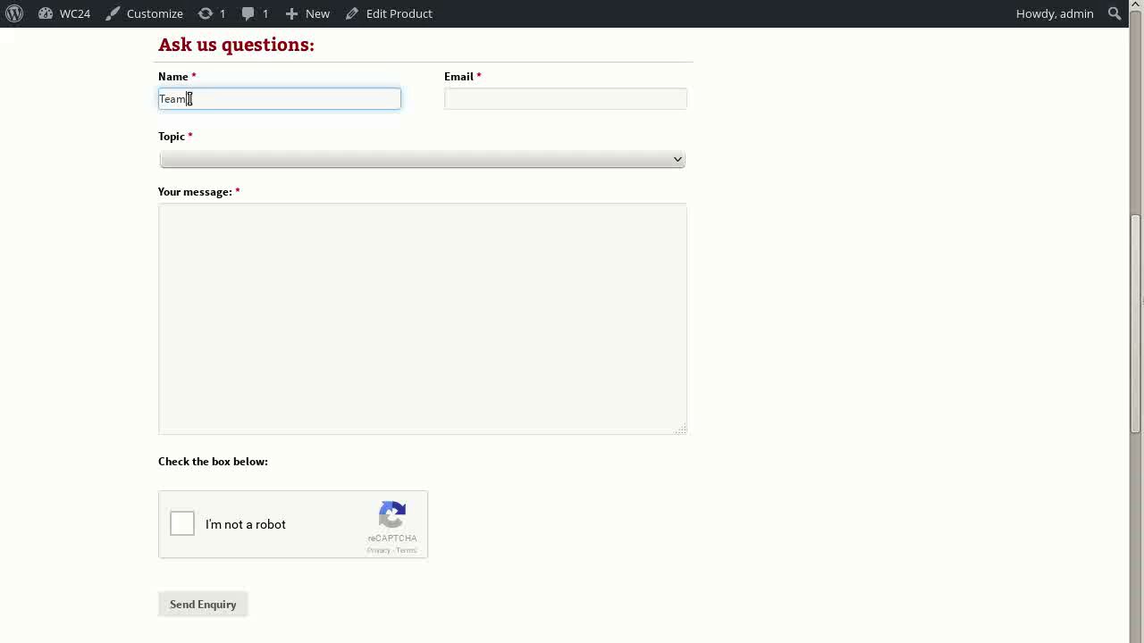
pyautogui.press('Tab')
pyautogui.write('team')
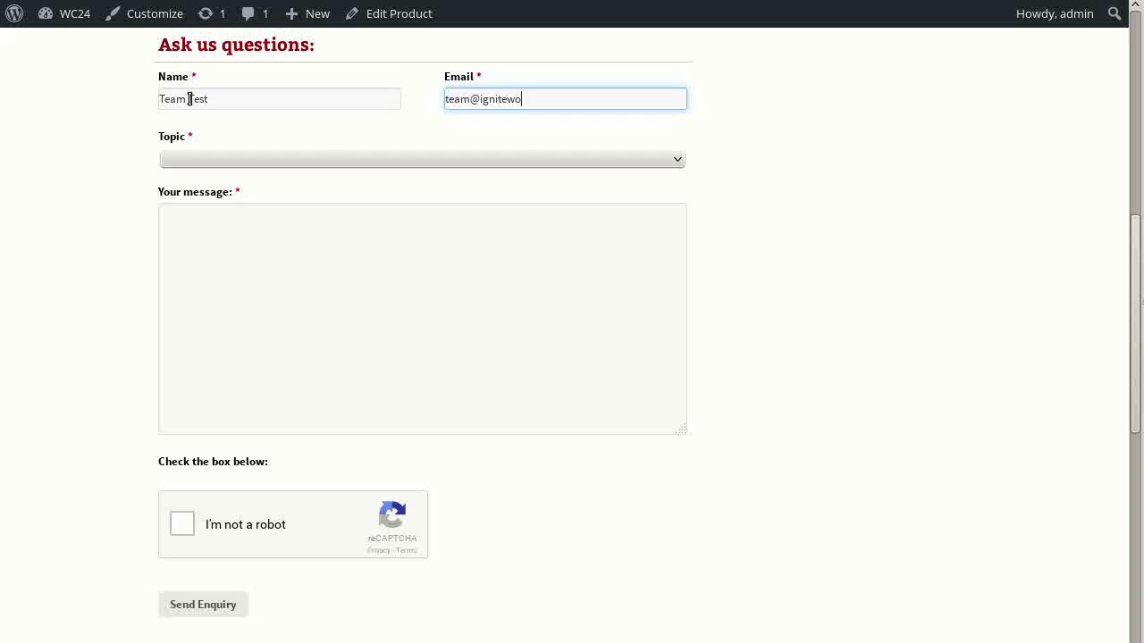
pyautogui.click(176, 165)
pyautogui.click(199, 262)
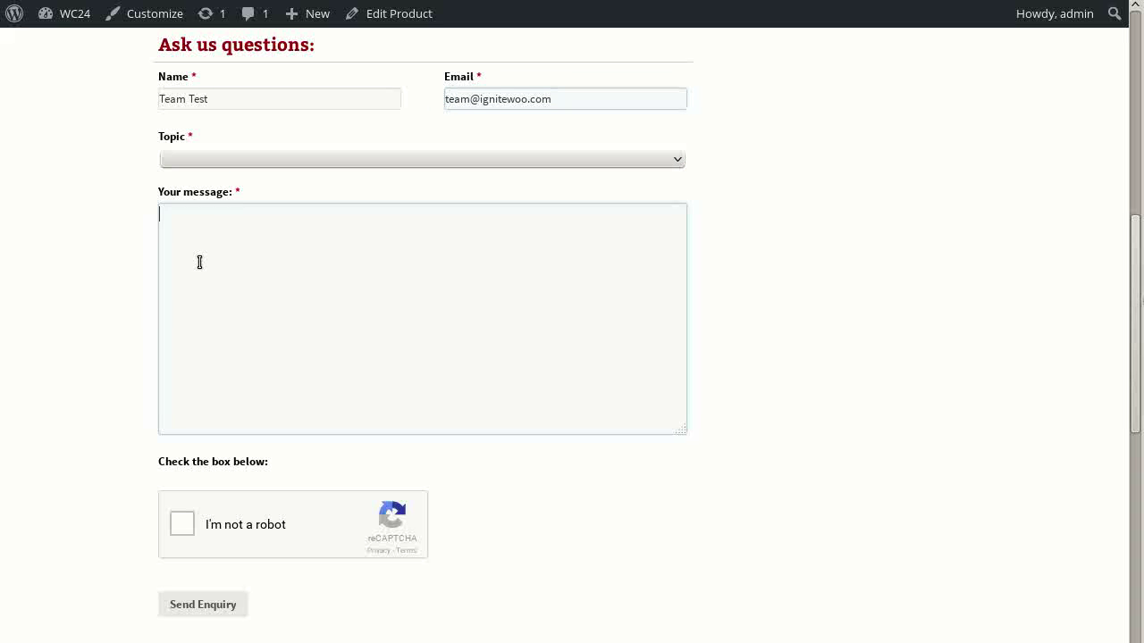
# Switch the Topic through Pre-sales and General, ending on Support
pyautogui.click(209, 168)
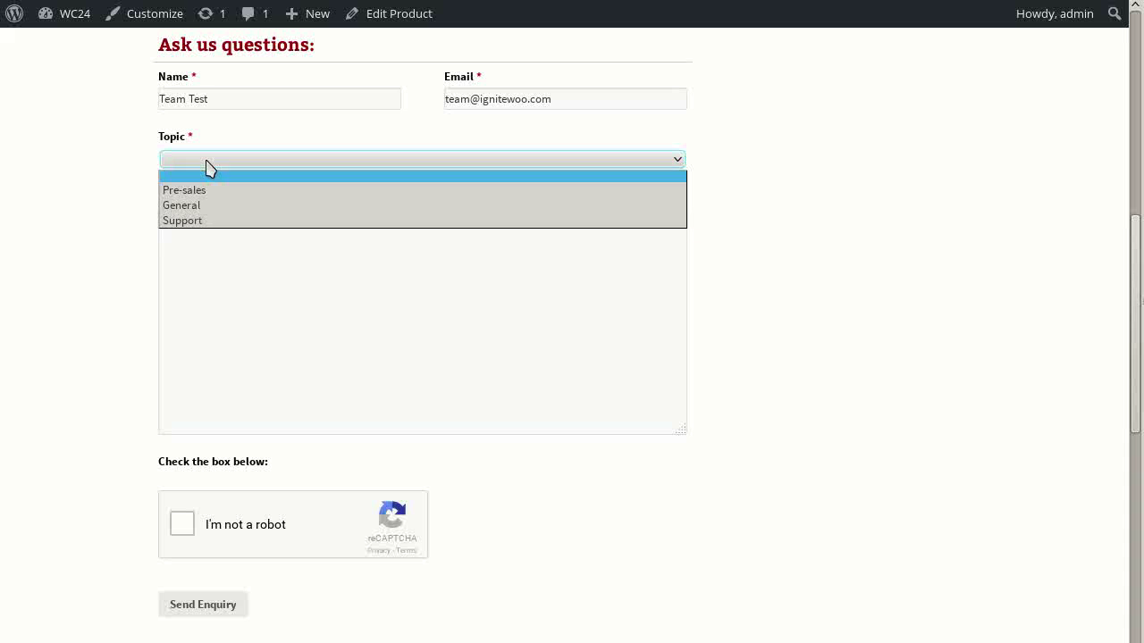
pyautogui.click(215, 191)
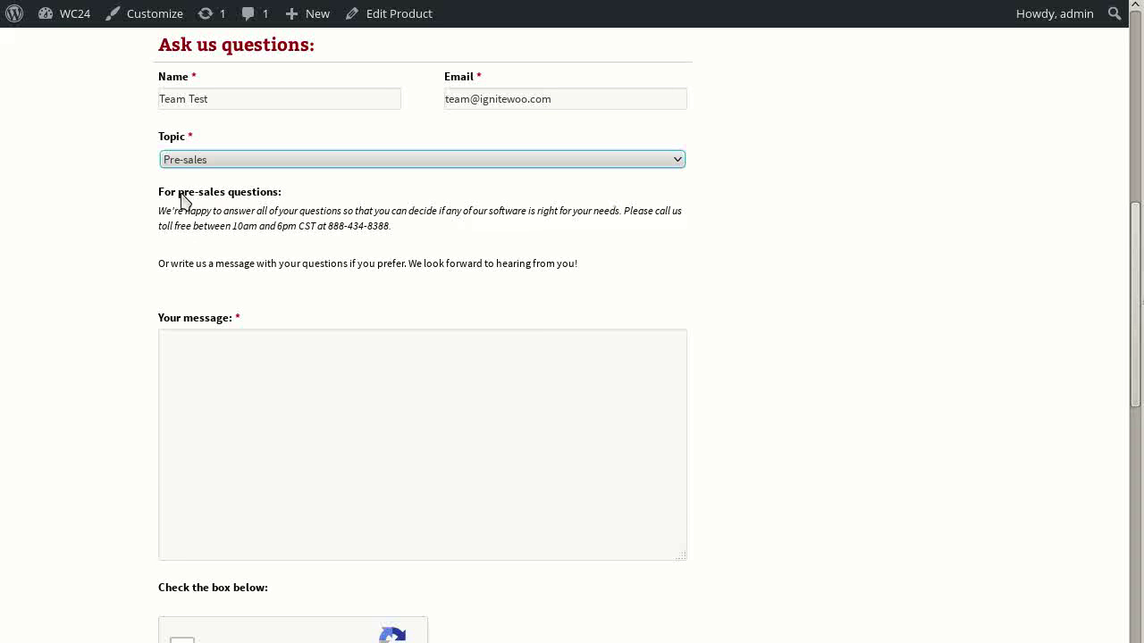
pyautogui.click(253, 159)
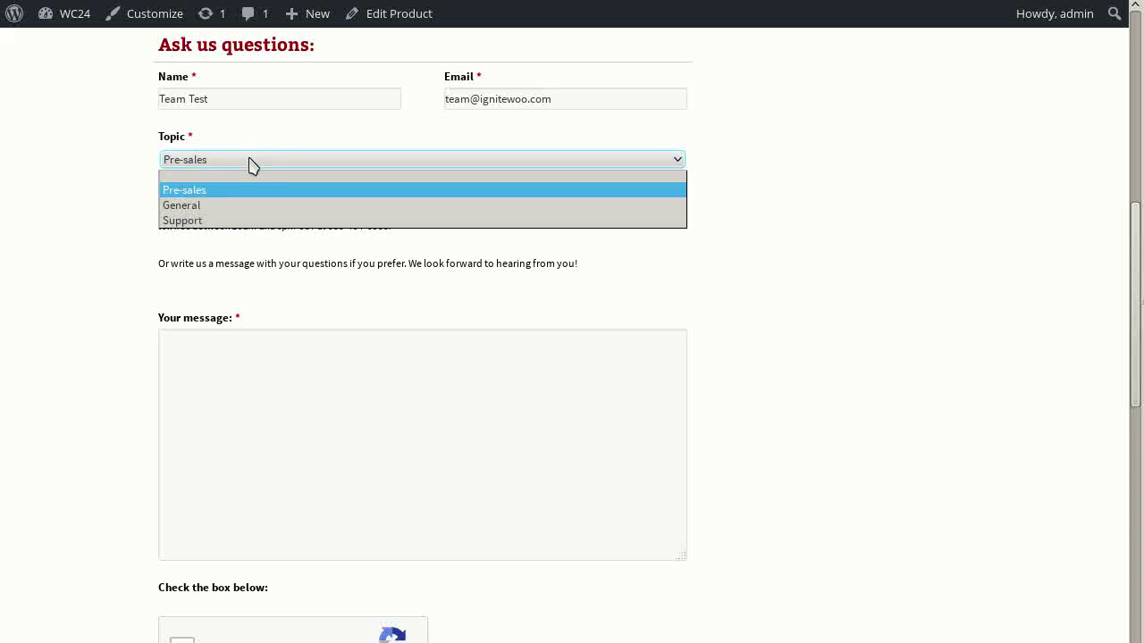
pyautogui.click(215, 206)
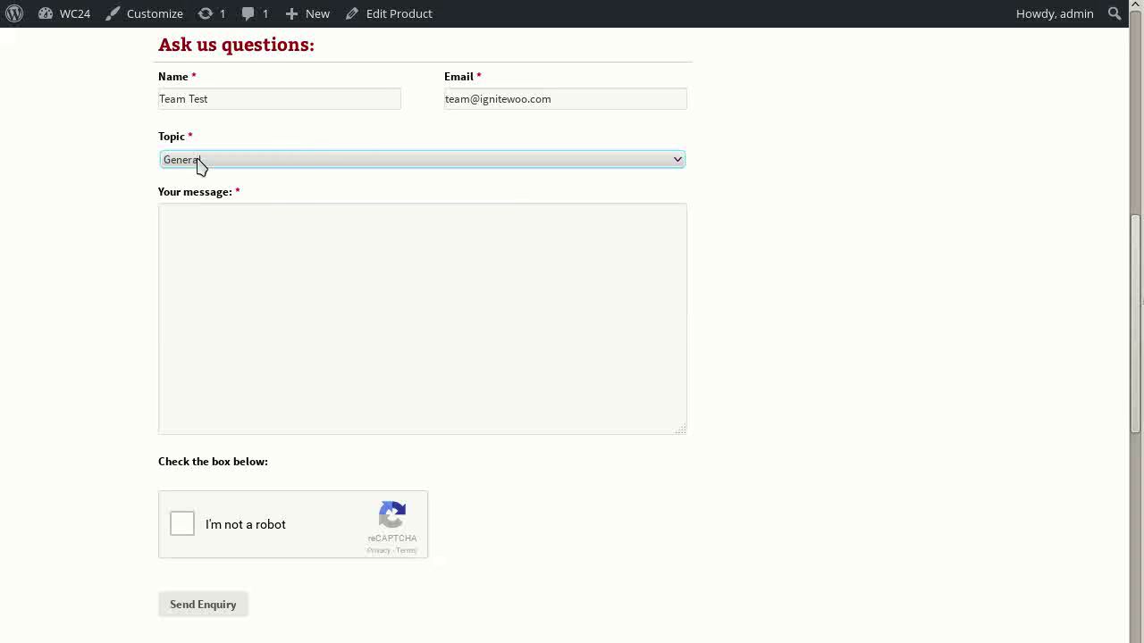
pyautogui.click(256, 159)
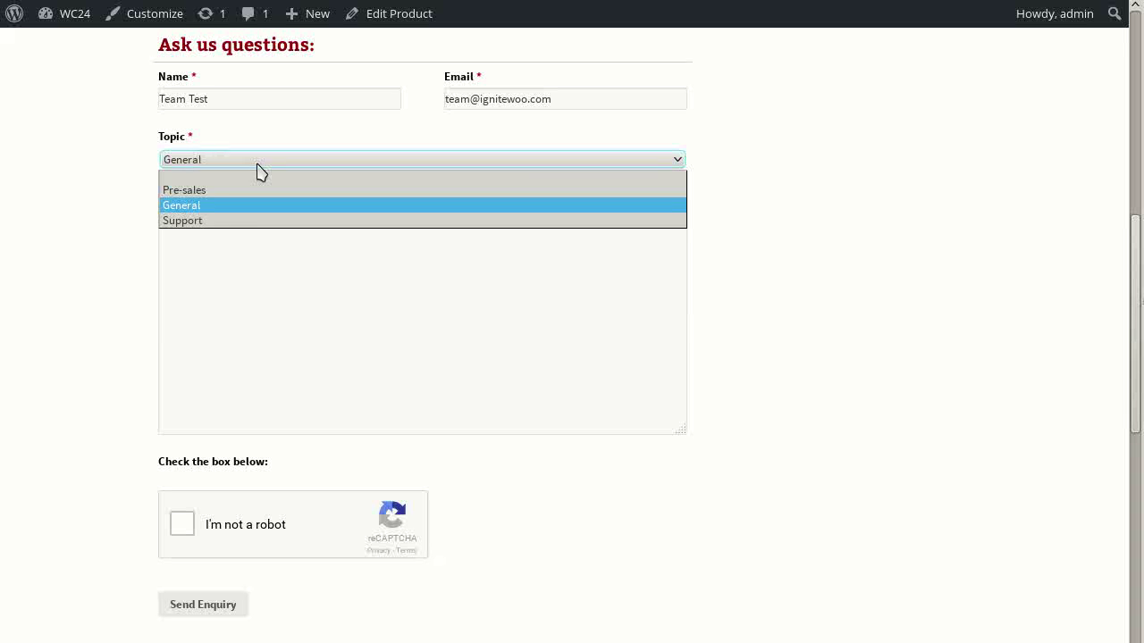
pyautogui.click(211, 221)
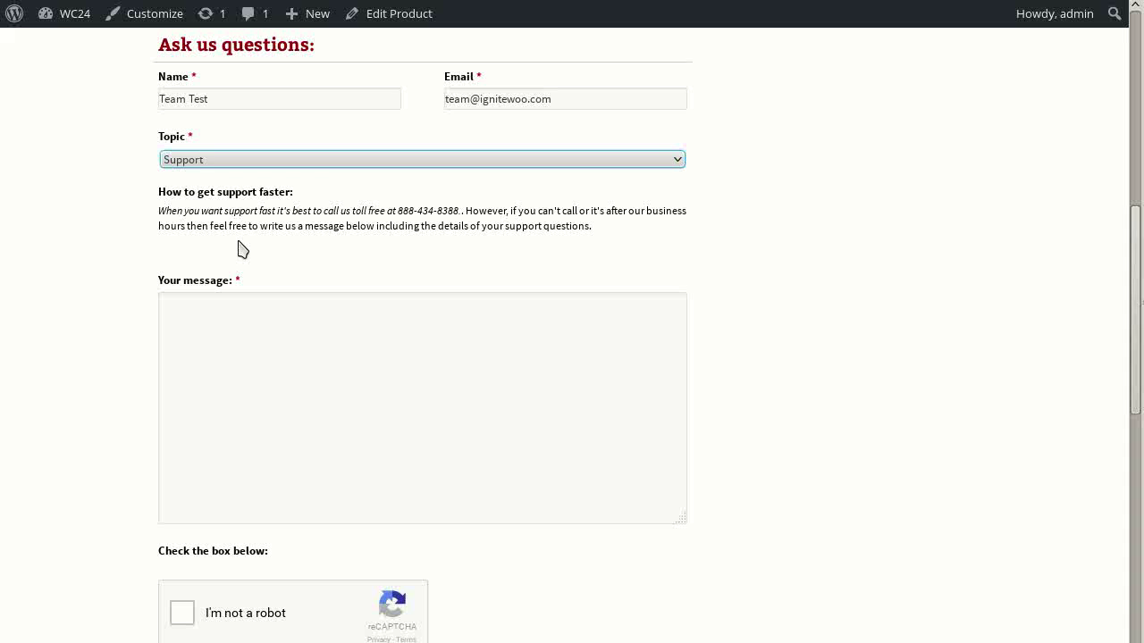
# Enter 'test' as the message, attempt sending, then tick the reCAPTCHA I'm not a robot box
pyautogui.click(190, 357)
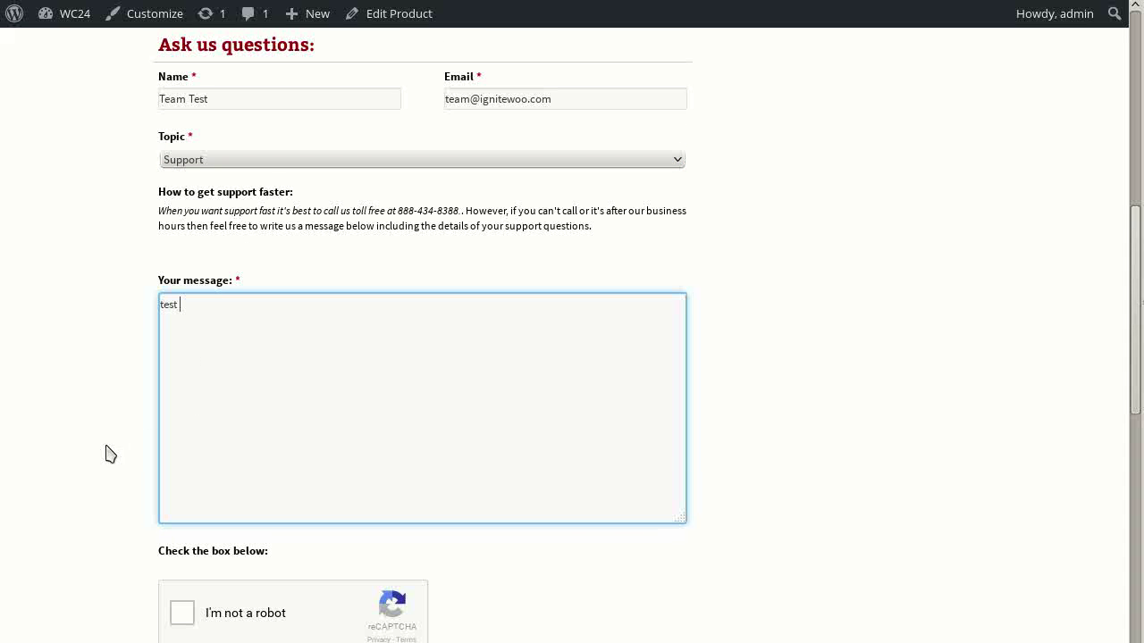
pyautogui.scroll(-3, 107, 454)
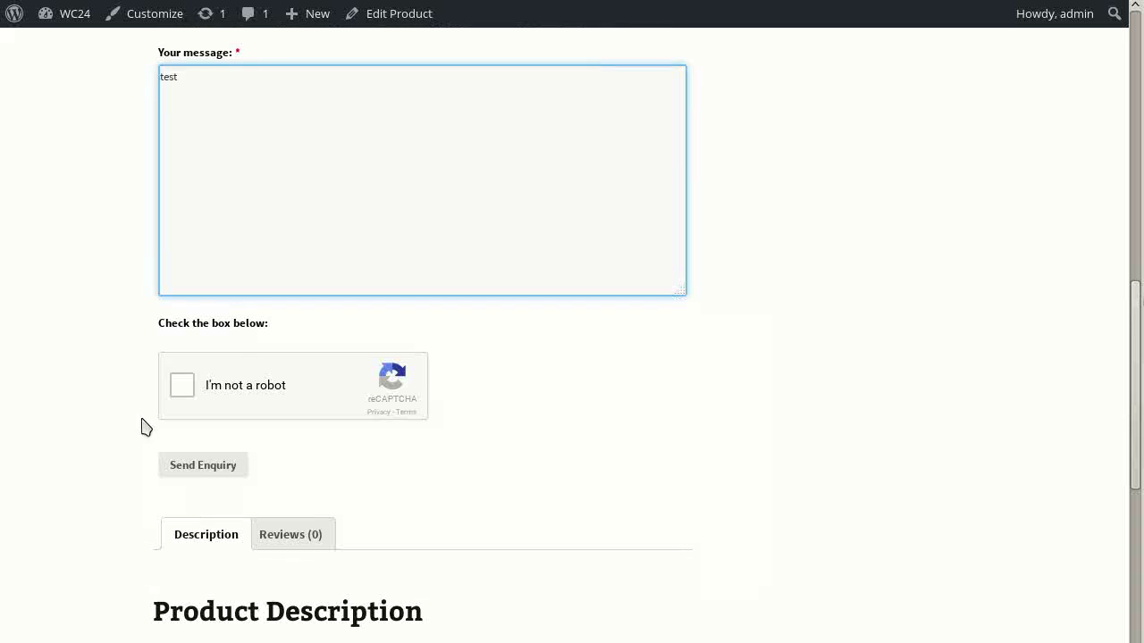
pyautogui.click(191, 469)
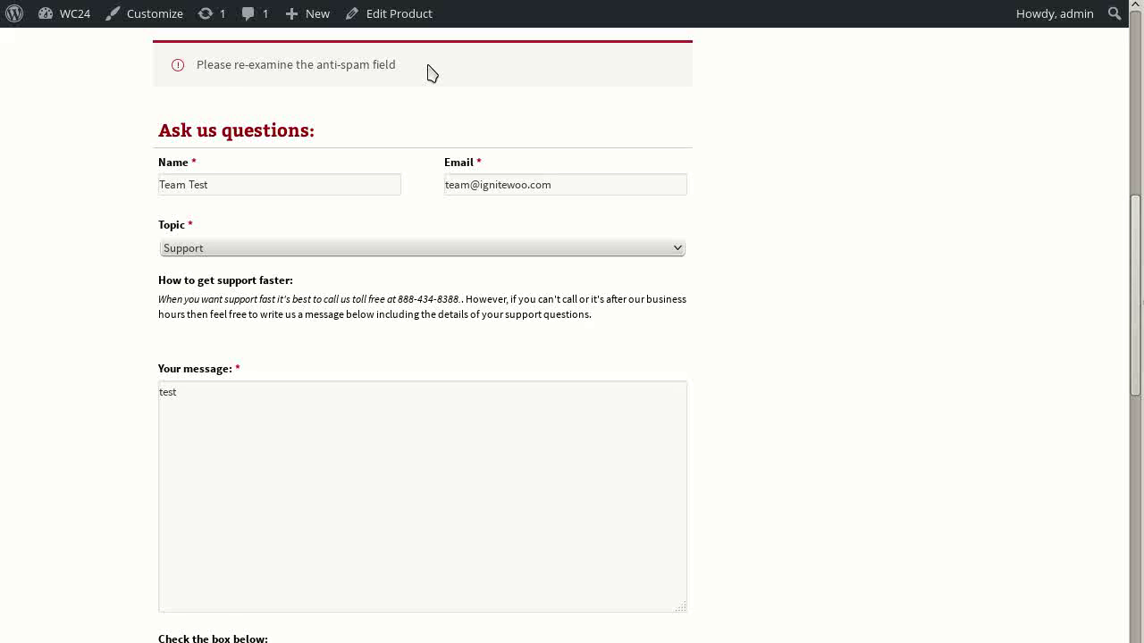
pyautogui.scroll(-3, 901, 386)
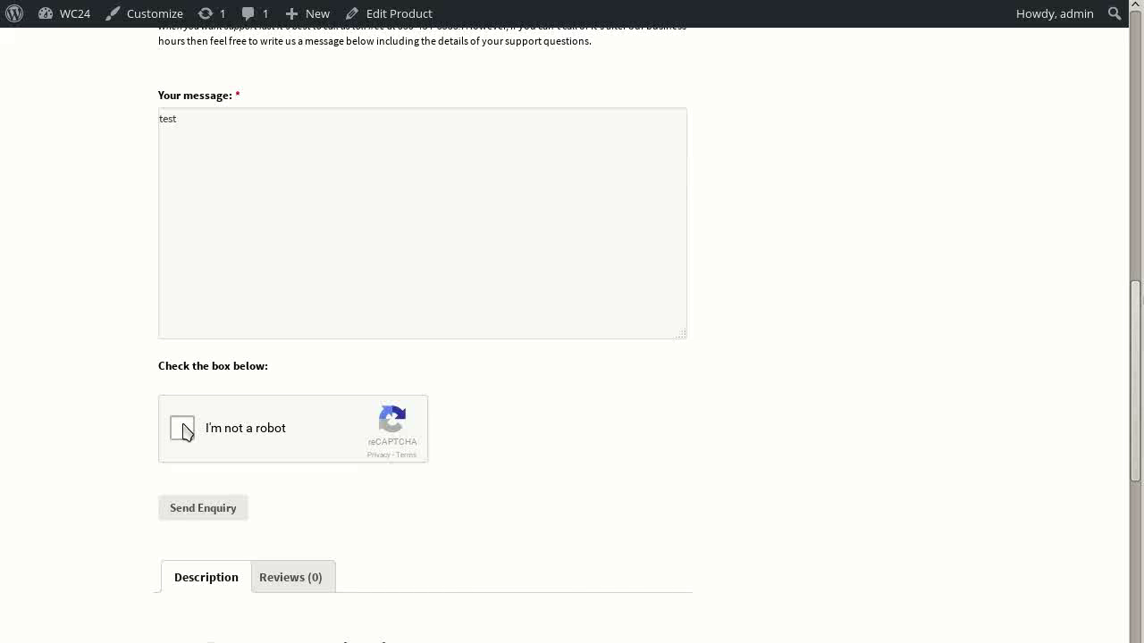
pyautogui.click(182, 430)
# Solve the reCAPTCHA by selecting the multicoloured, green and crowded balloon images and verifying
pyautogui.scroll(1, 717, 470)
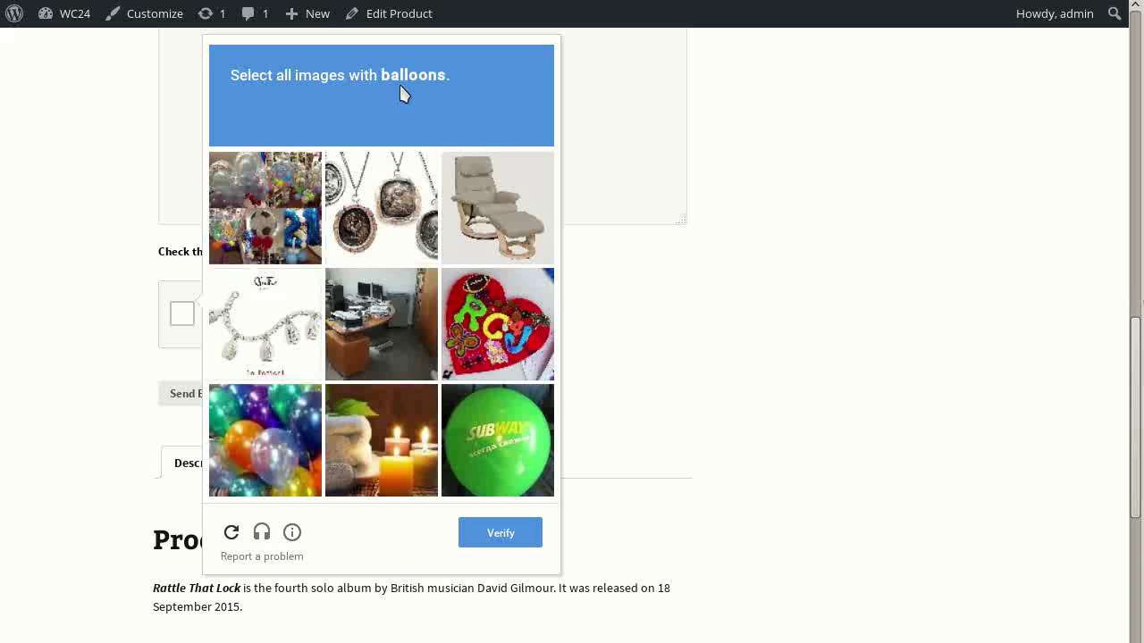
pyautogui.click(281, 436)
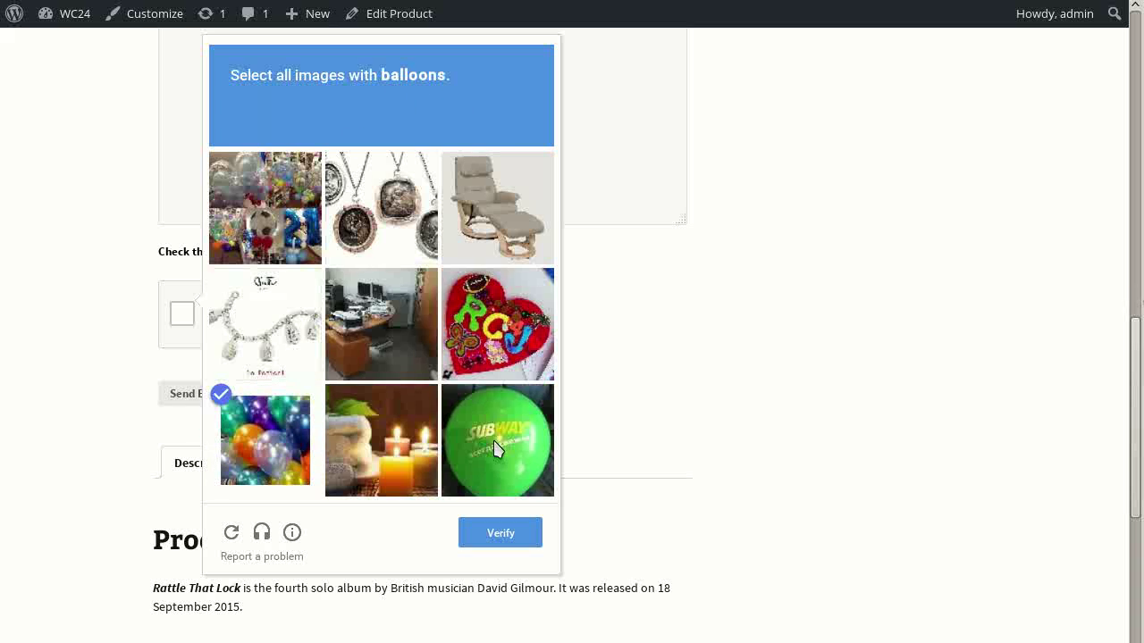
pyautogui.click(497, 449)
pyautogui.click(254, 193)
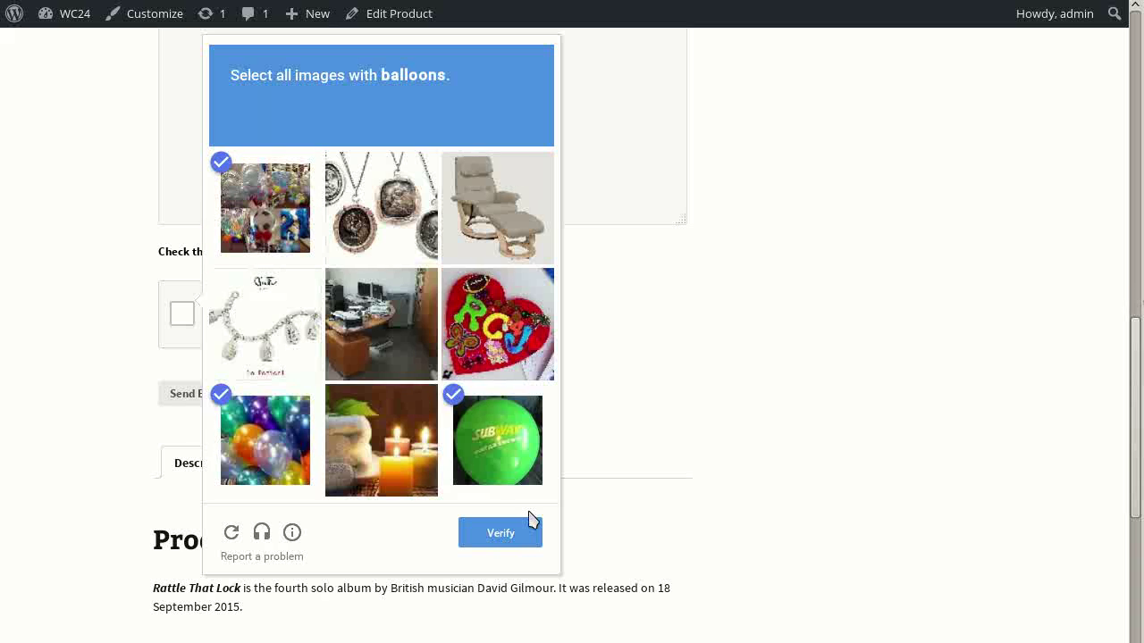
pyautogui.click(500, 533)
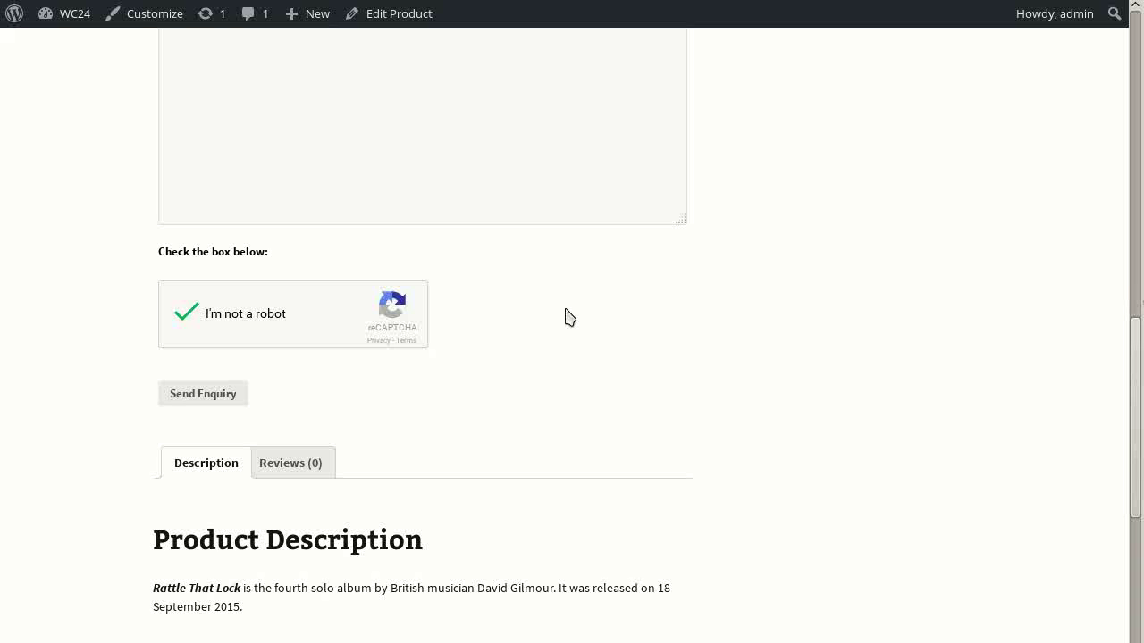
# Send the Support enquiry and bring the 'Enquiry sent successfully' notice into view
pyautogui.scroll(-1, 565, 317)
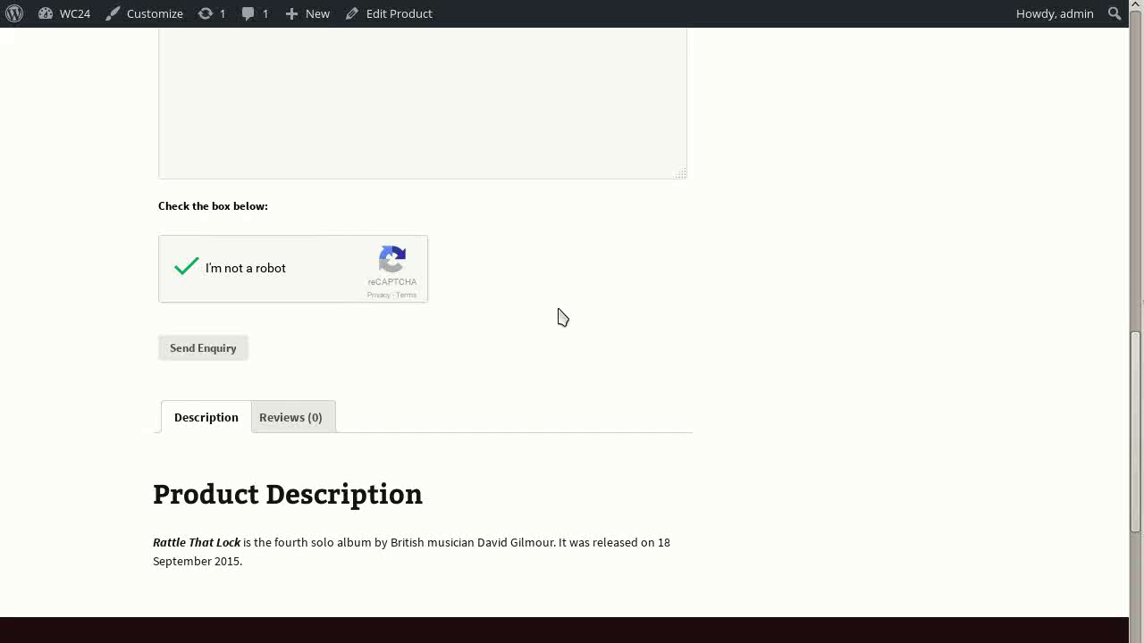
pyautogui.click(182, 350)
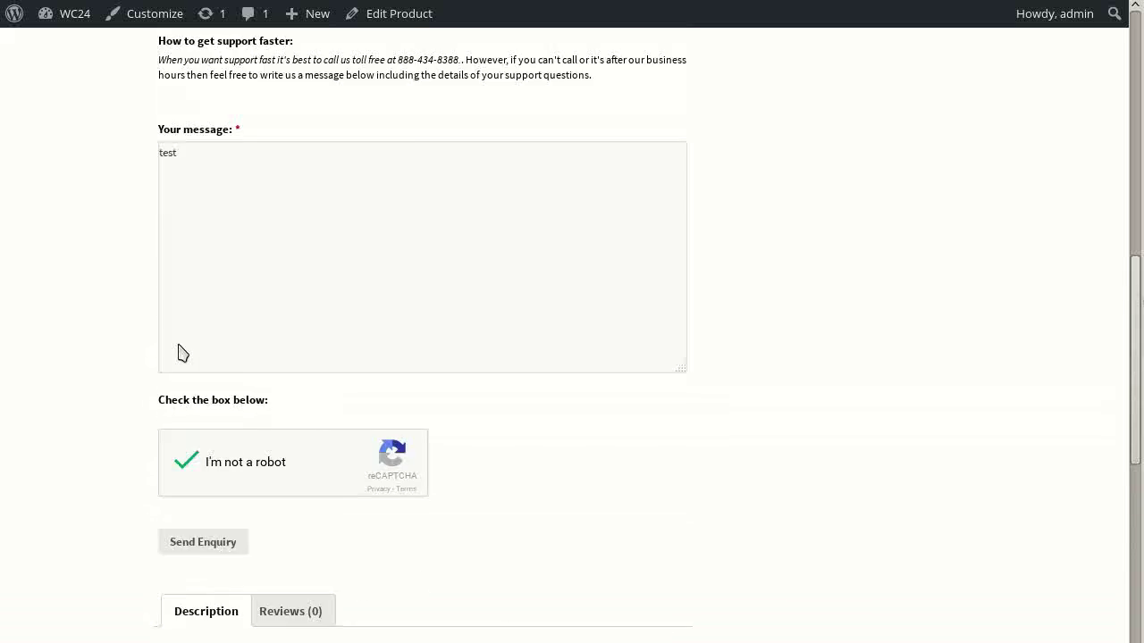
pyautogui.scroll(3, 122, 212)
pyautogui.scroll(1, 123, 212)
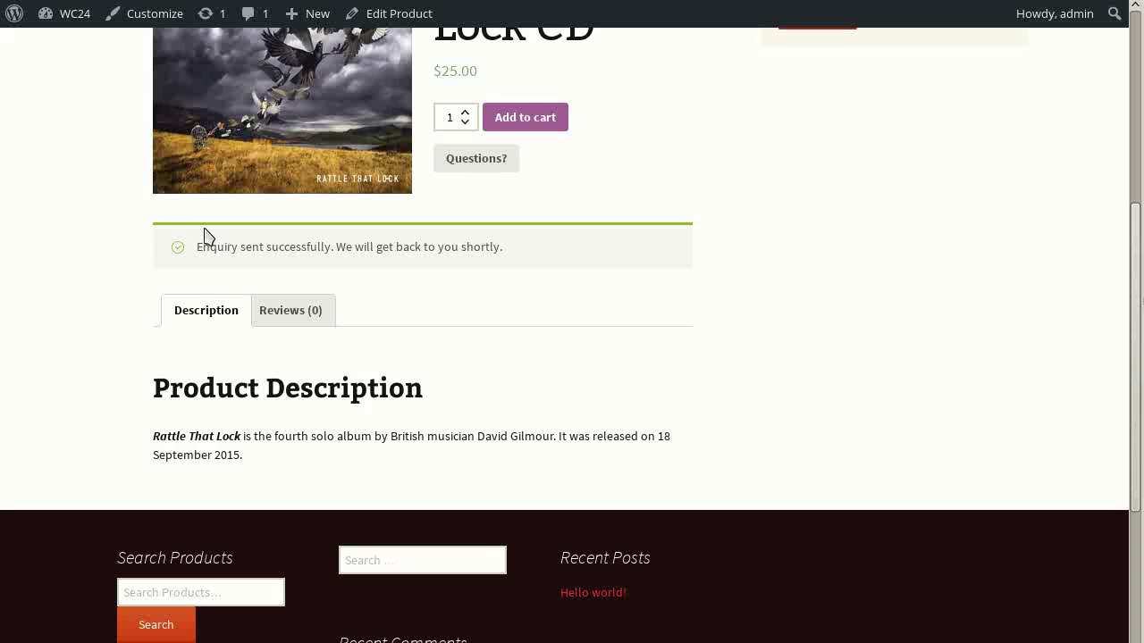
# Reopen the Questions? enquiry form and close the stray text editor window
pyautogui.click(491, 159)
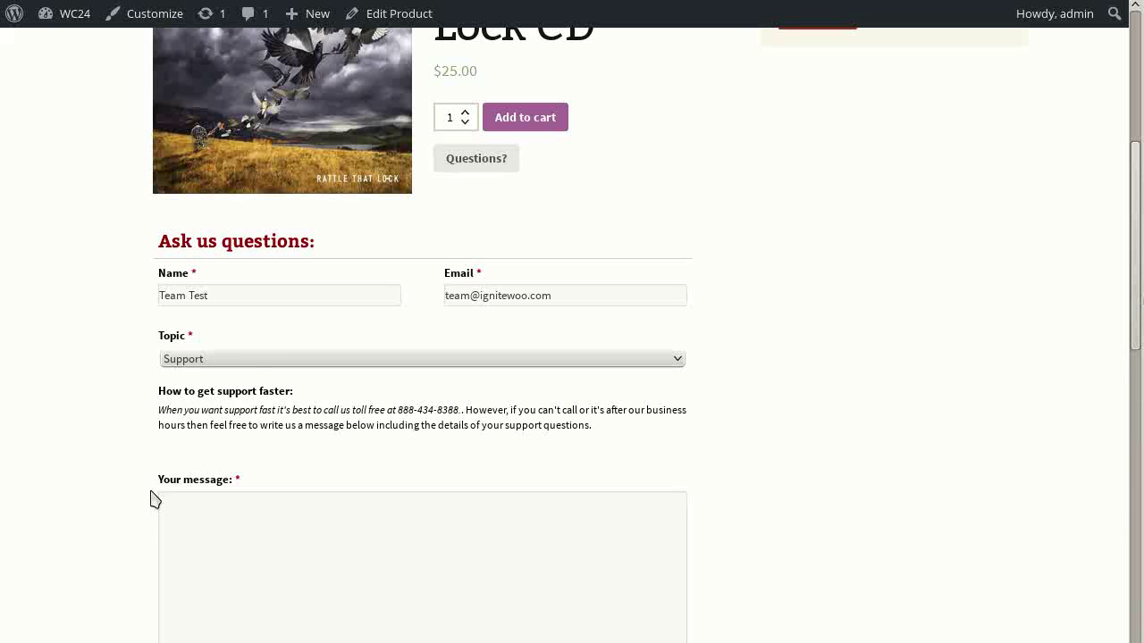
pyautogui.scroll(-3, 131, 512)
pyautogui.scroll(-1, 131, 511)
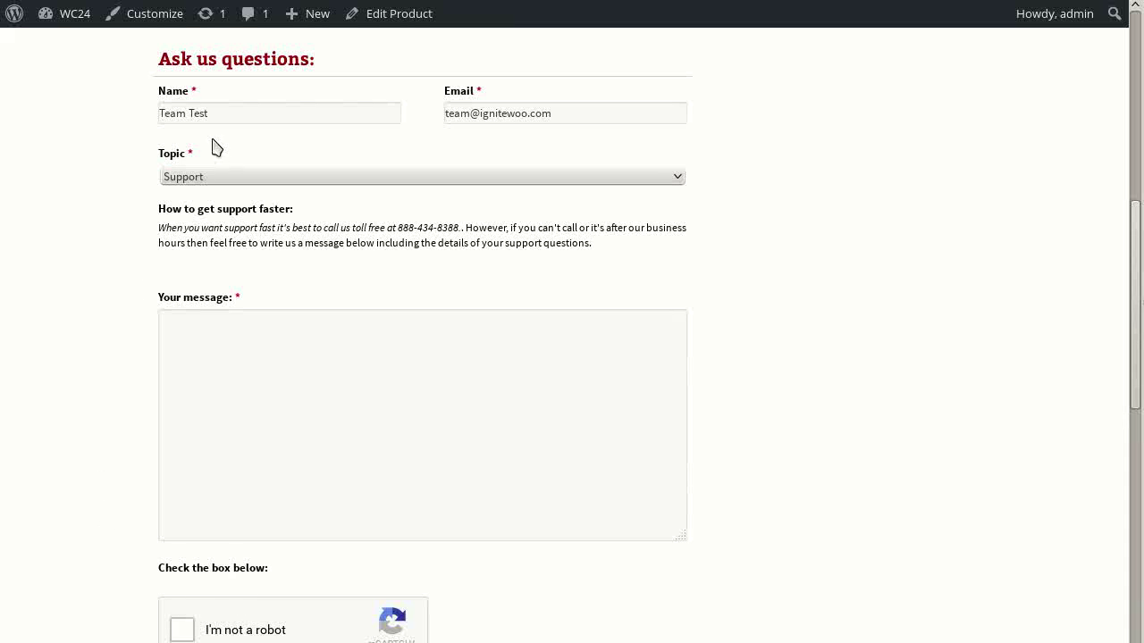
pyautogui.hotkey('alt', 'Tab')
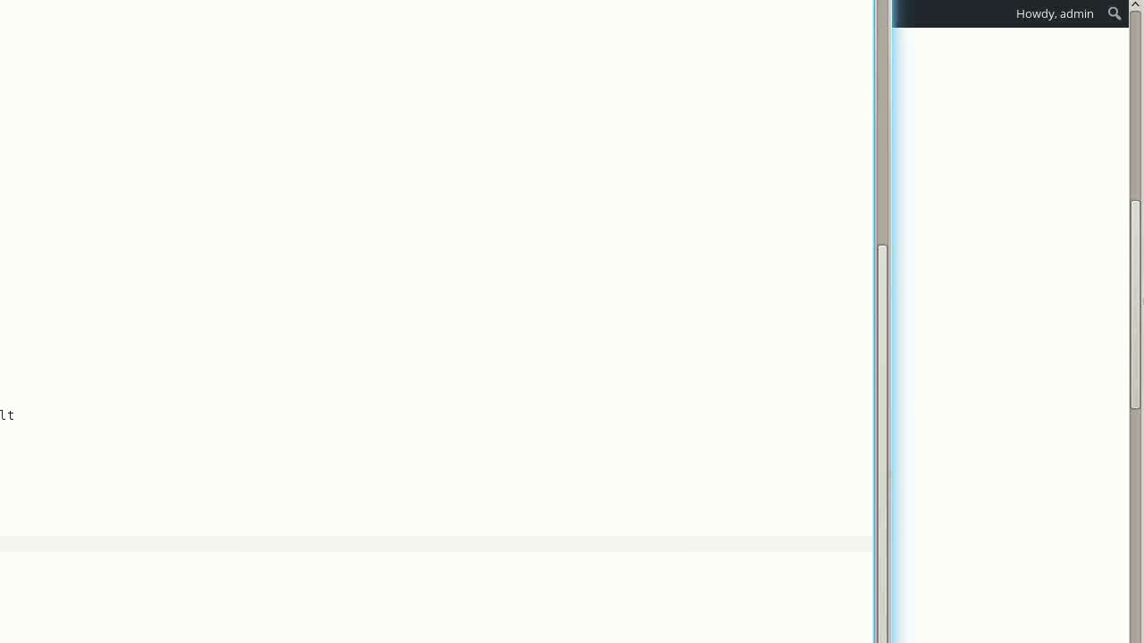
pyautogui.click(974, 253)
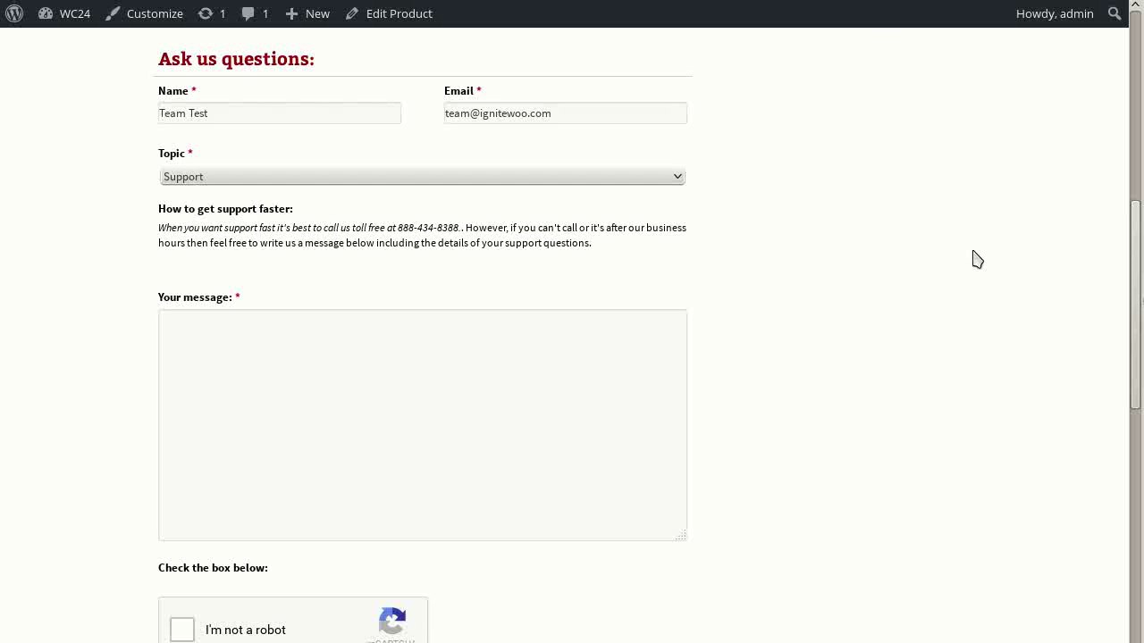